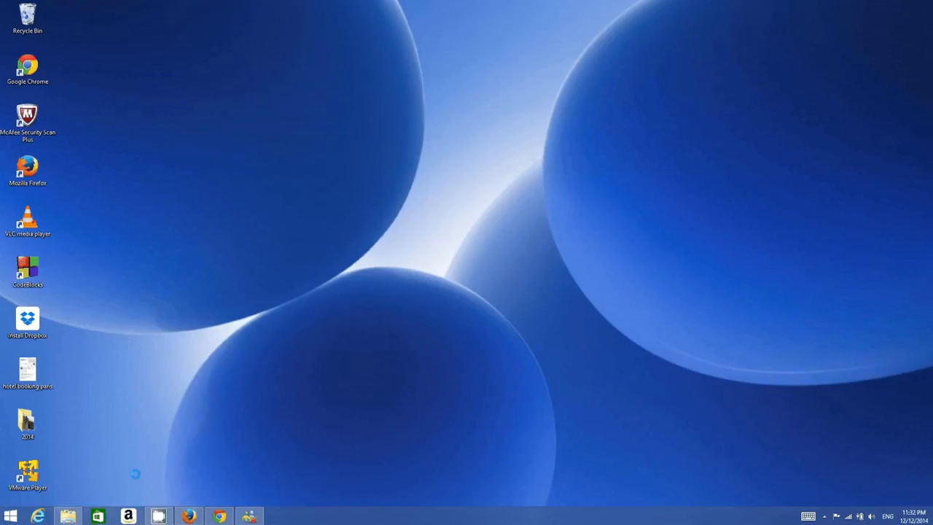
Step: Launch VMware Player from the desktop shortcut and postpone the VMware Workstation 11 update offer
drag(28, 474, 261, 169)
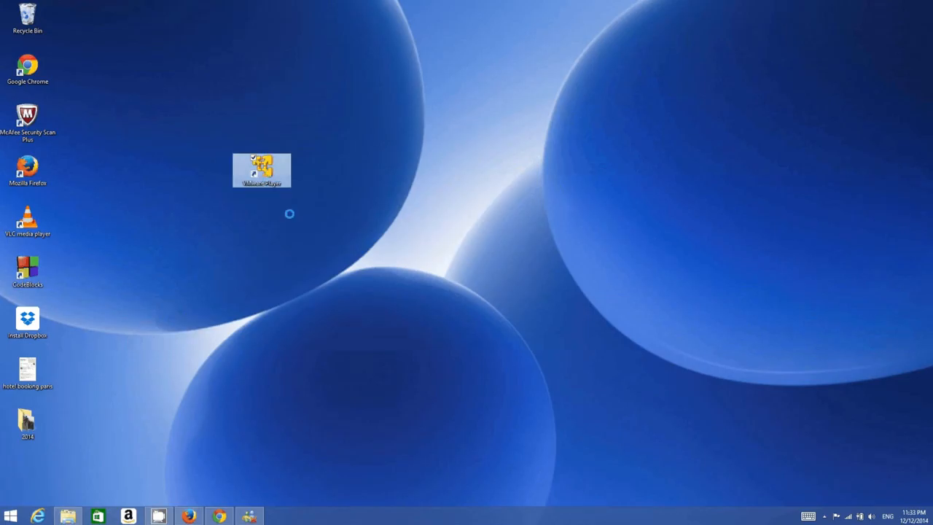
drag(394, 239, 204, 139)
drag(288, 70, 406, 87)
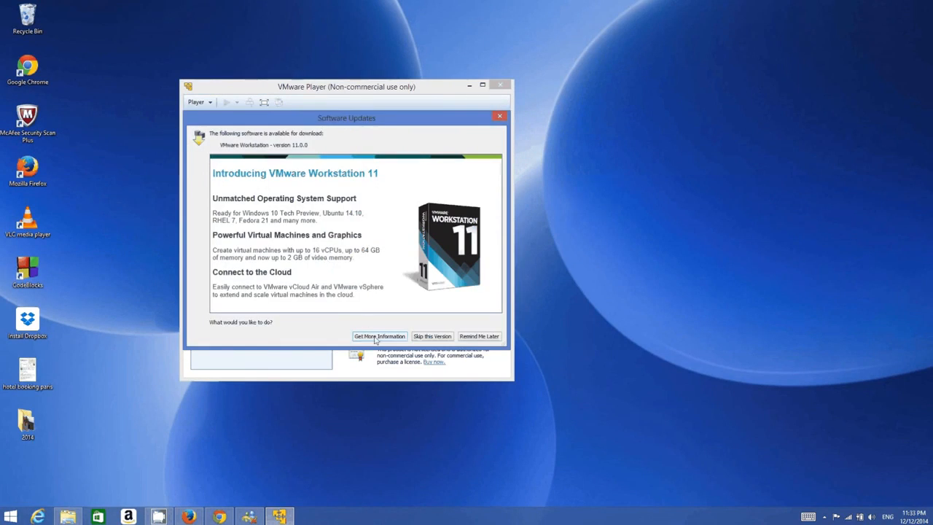
click(478, 336)
Step: Switch to Firefox and open the official ubuntu.com site from the Google results for "ubuntu"
click(189, 517)
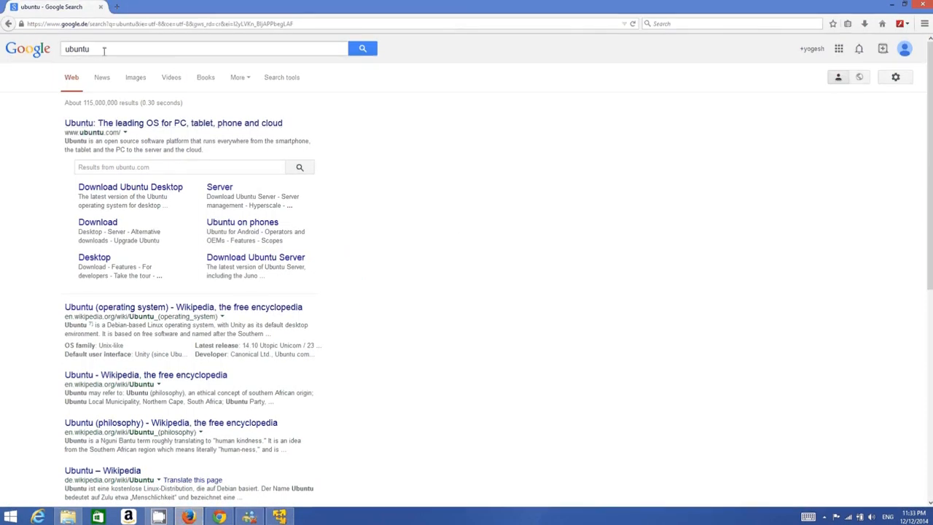
drag(103, 50, 56, 47)
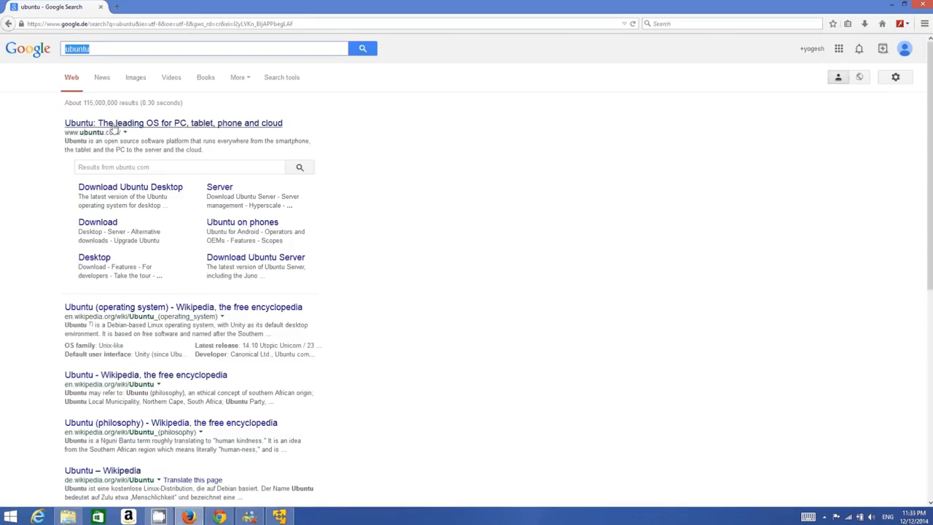
click(137, 124)
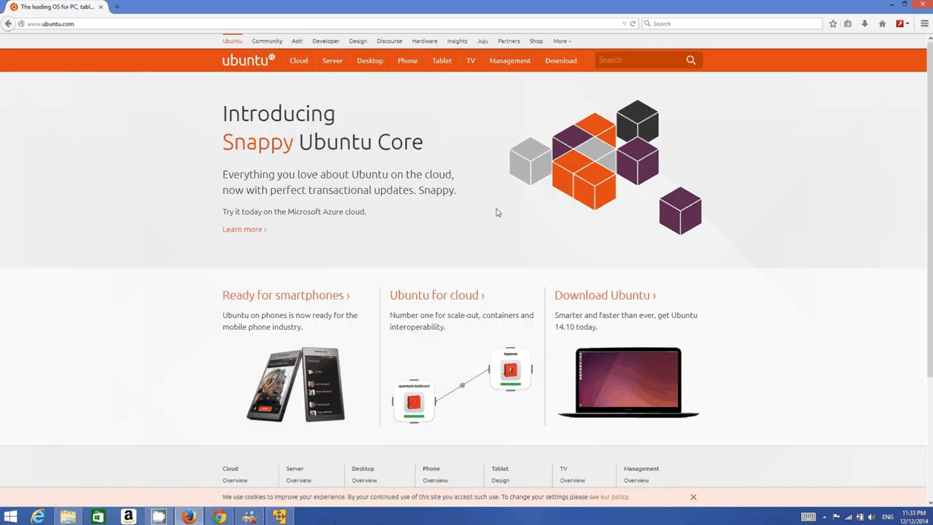
Step: Go to the Ubuntu Desktop download page on the Ubuntu site
scroll(495, 210, down, 4)
scroll(500, 226, up, 4)
mouse_move(554, 63)
click(554, 63)
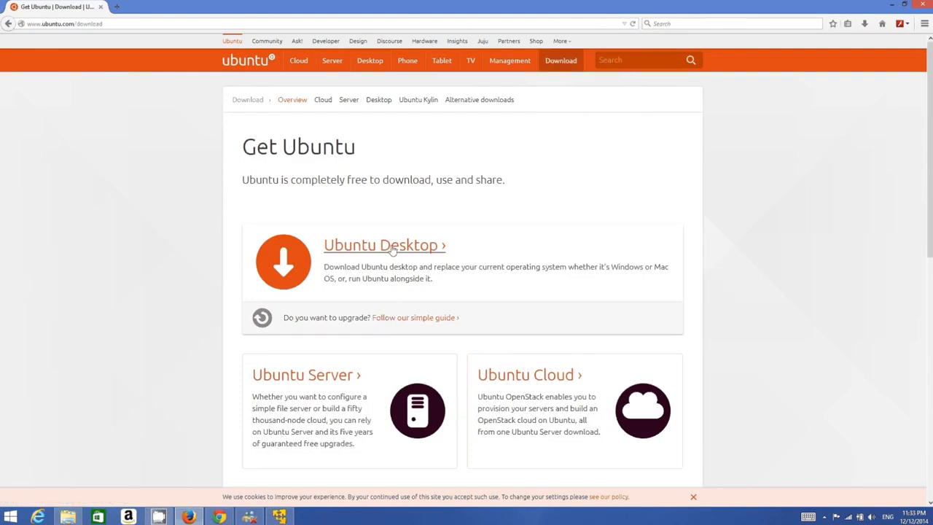
click(384, 250)
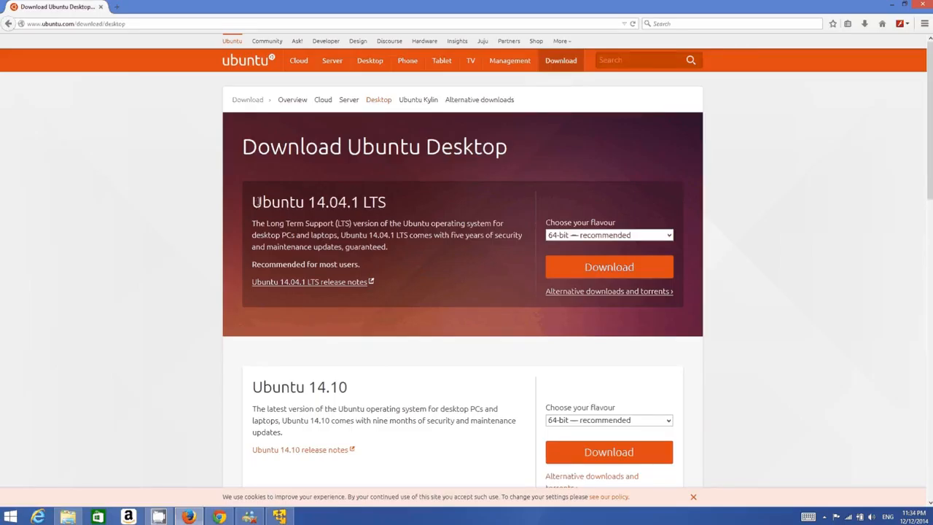
Step: Compare the descriptions and support periods of Ubuntu 14.04.1 LTS and Ubuntu 14.10
drag(252, 202, 394, 205)
scroll(397, 205, down, 5)
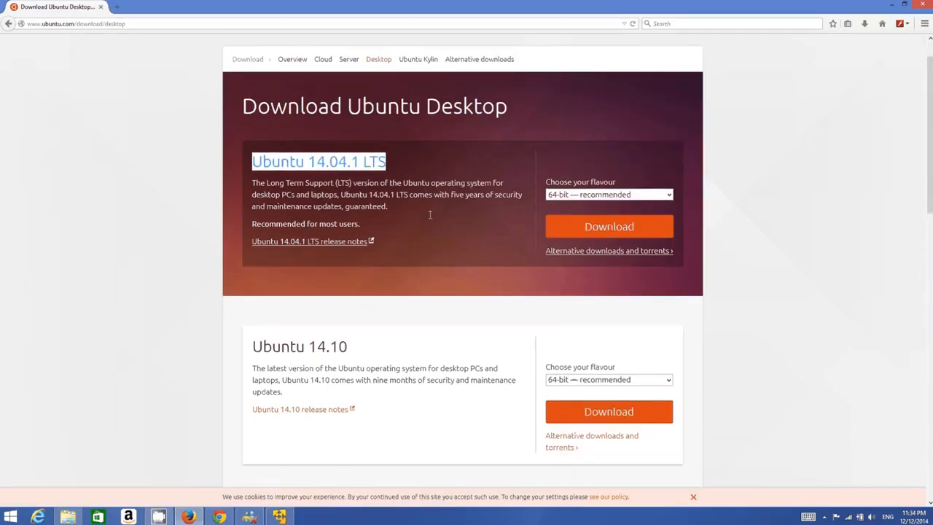
scroll(440, 235, up, 5)
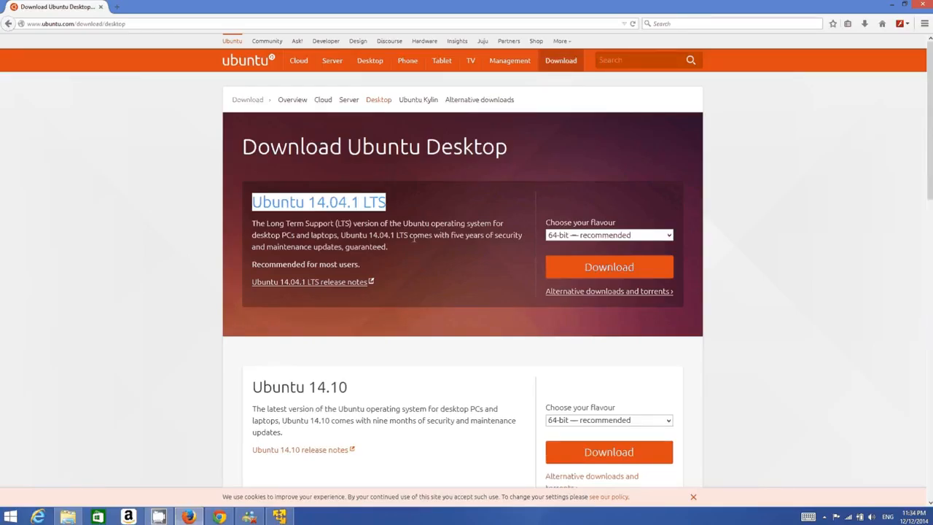
click(393, 225)
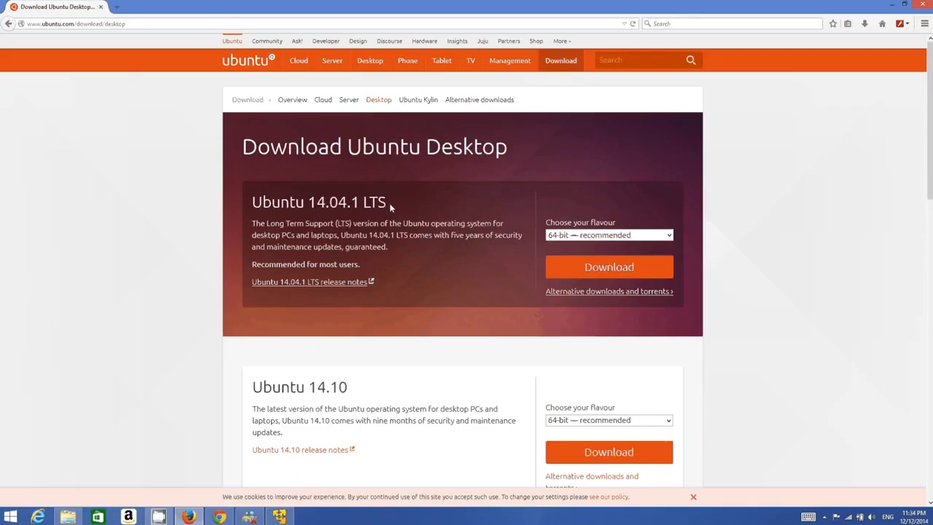
drag(388, 206, 257, 203)
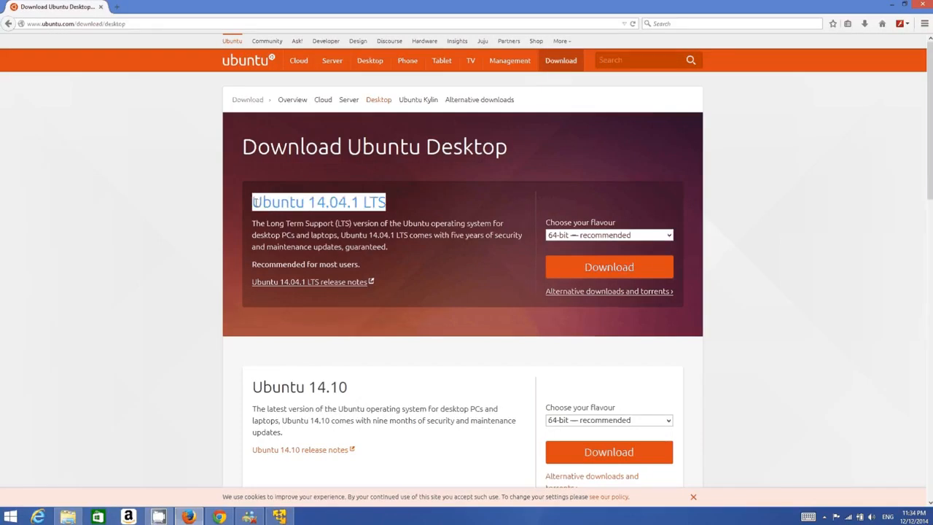
click(301, 232)
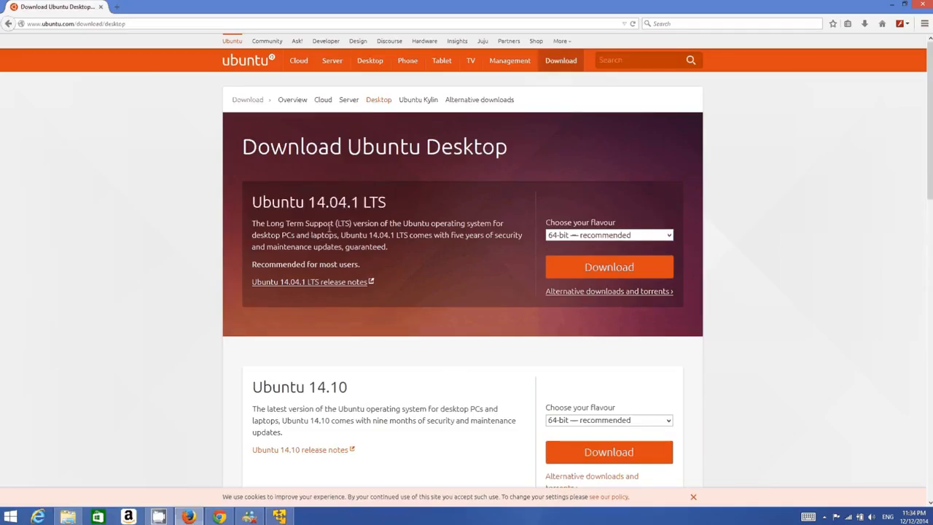
scroll(330, 227, down, 3)
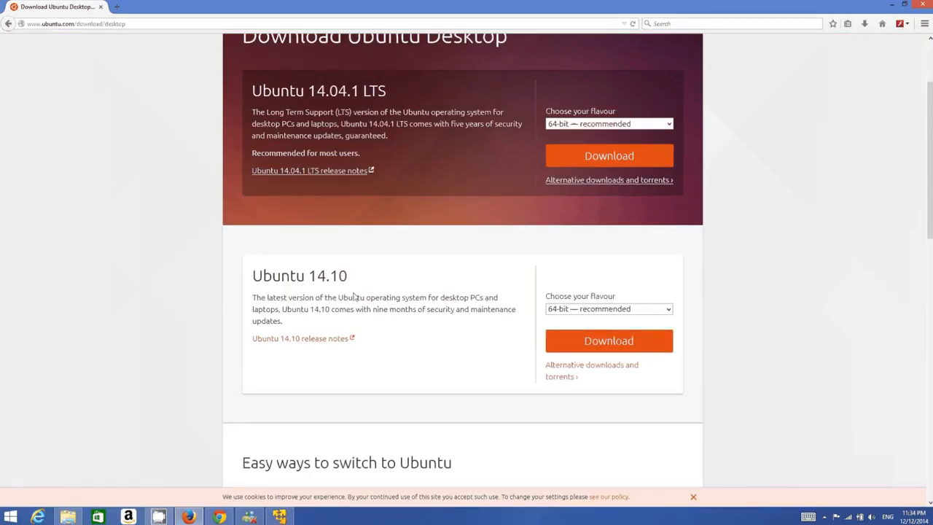
drag(374, 309, 414, 309)
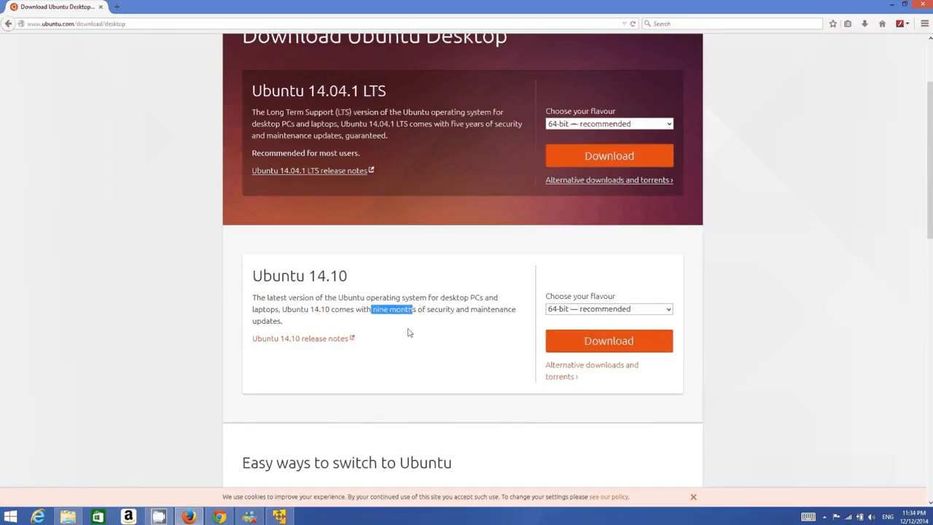
scroll(408, 333, up, 3)
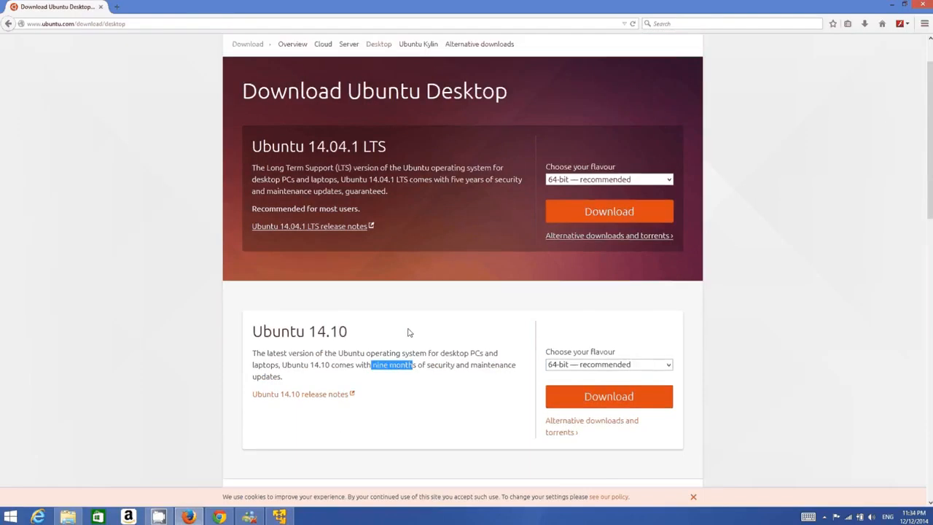
drag(397, 266, 254, 223)
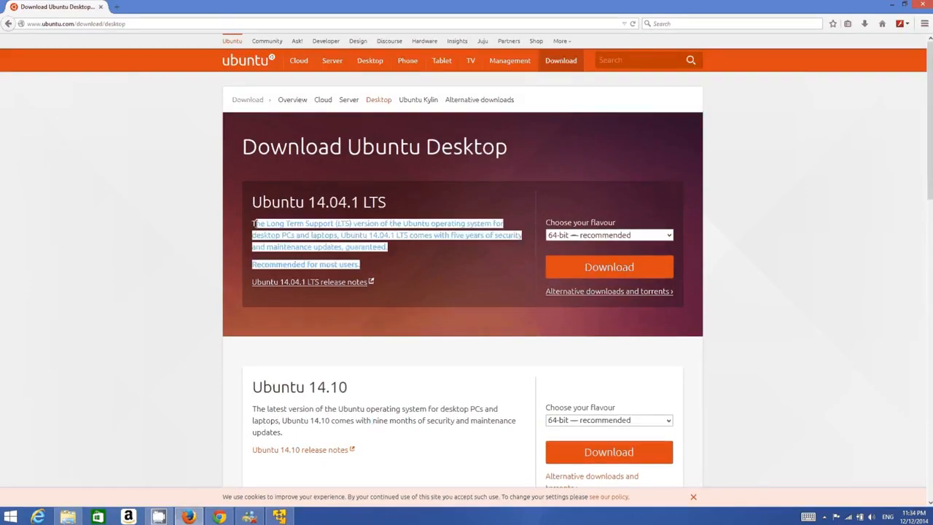
click(391, 223)
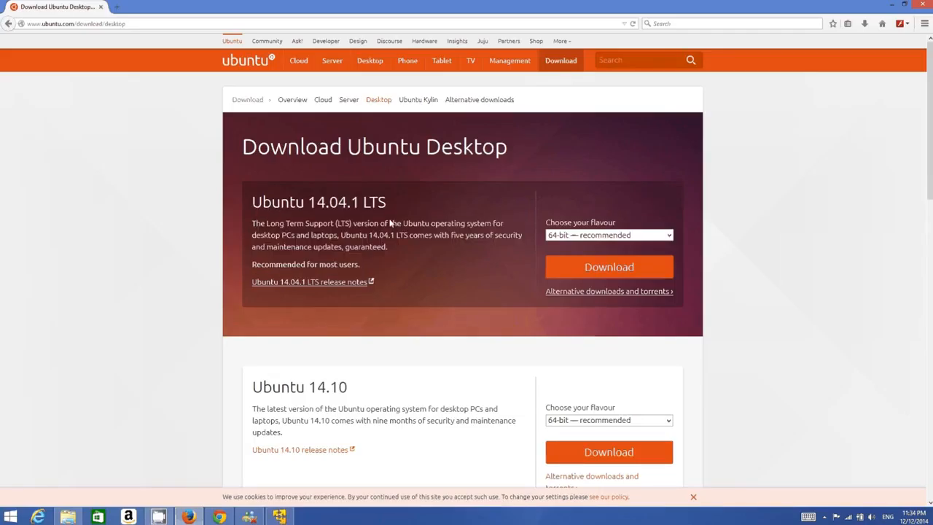
drag(434, 236, 487, 236)
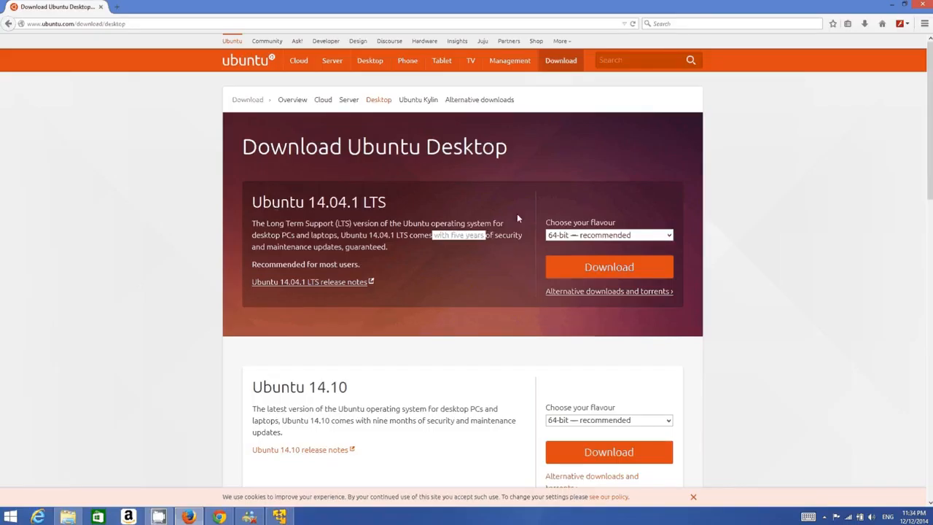
Step: Check which flavours are offered for the Ubuntu 14.04.1 LTS download without changing the selection
click(596, 235)
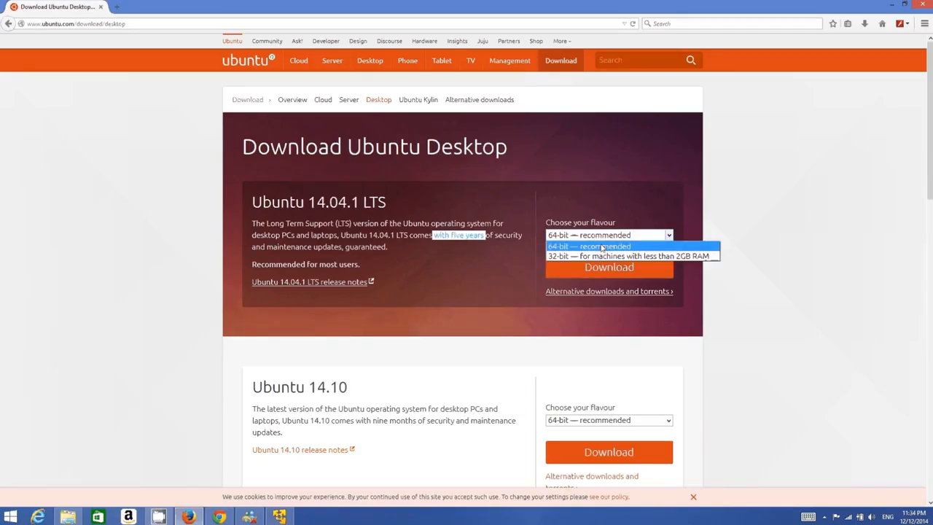
click(605, 200)
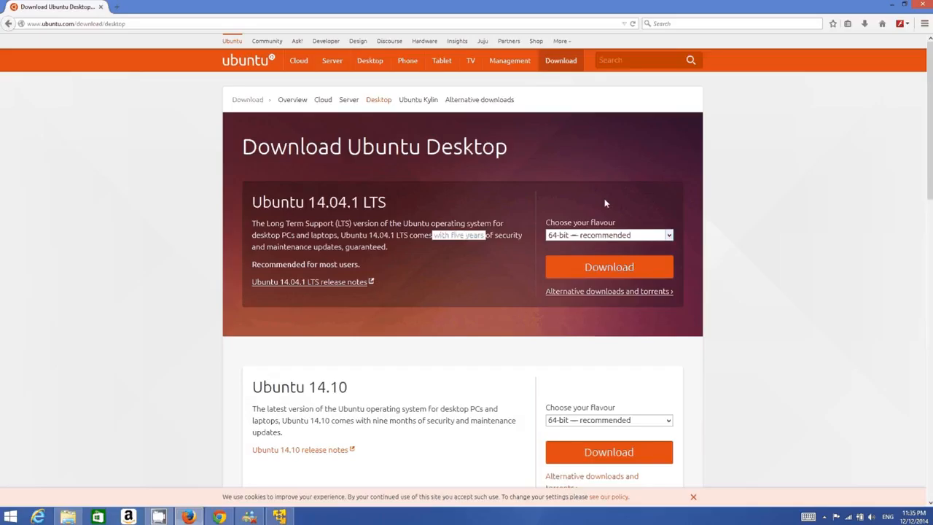
click(557, 238)
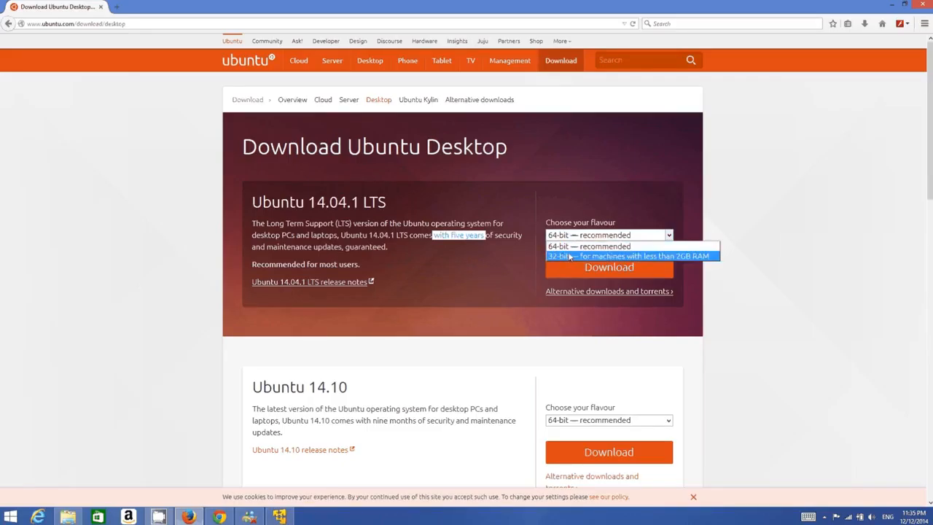
click(769, 351)
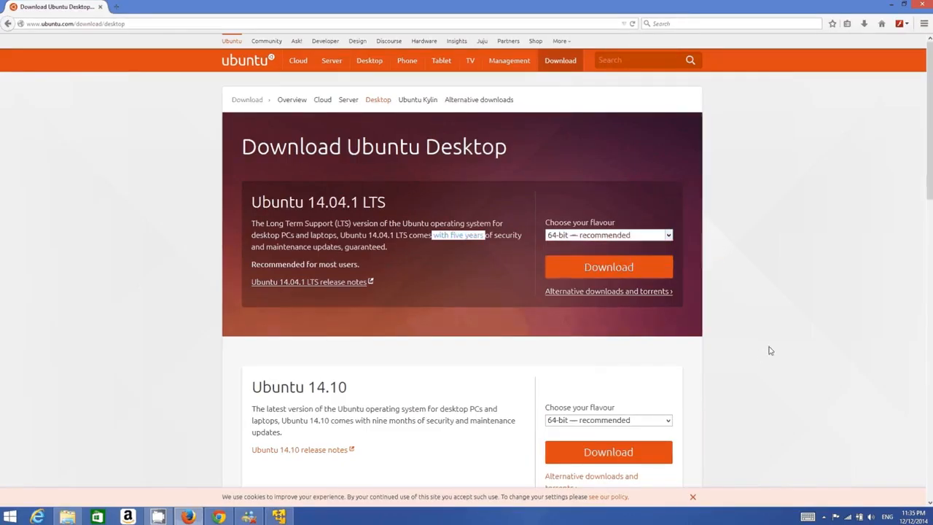
Step: Search Windows for "sys" and open the System information to check whether the computer is 32-bit or 64-bit
mouse_move(931, 1)
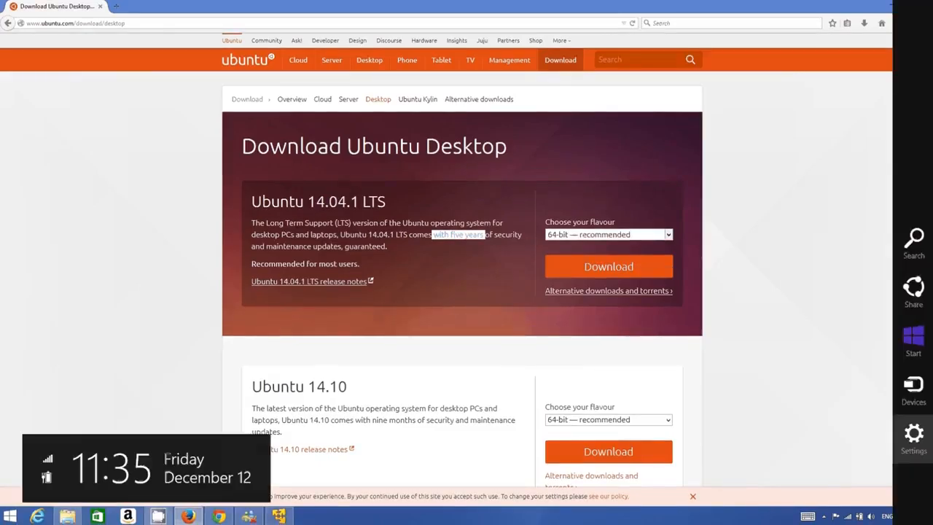
click(914, 244)
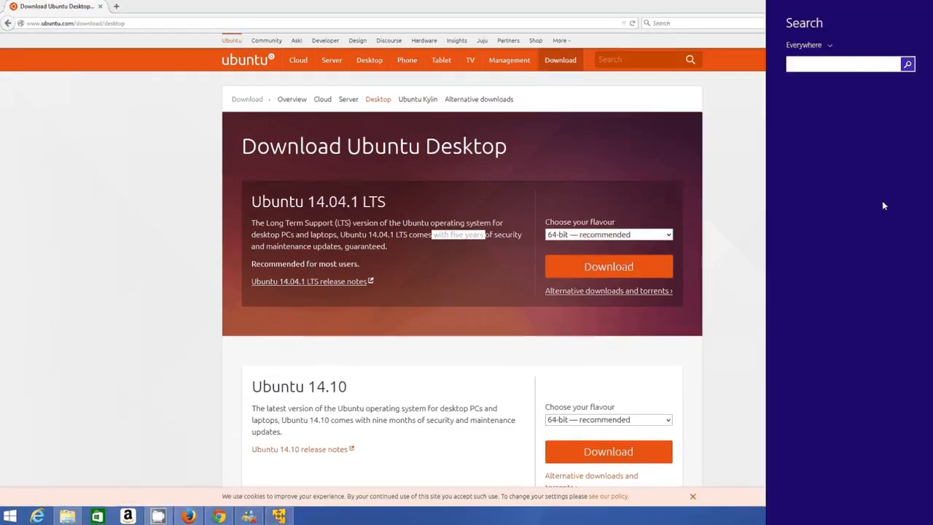
text(sz)
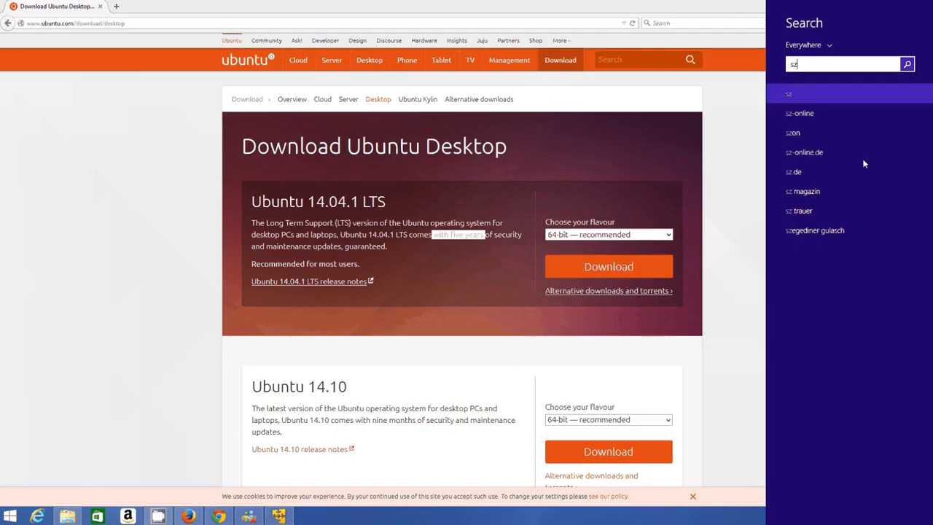
key(BackSpace)
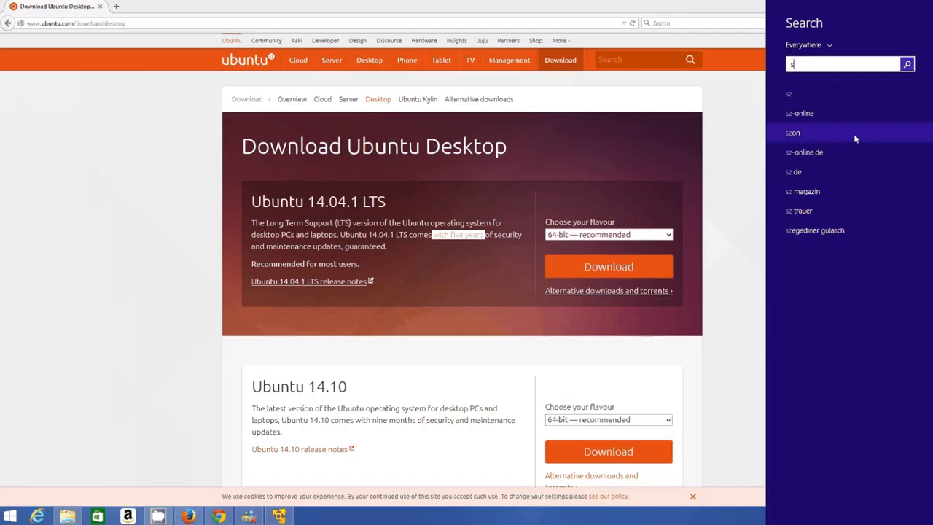
text(ys)
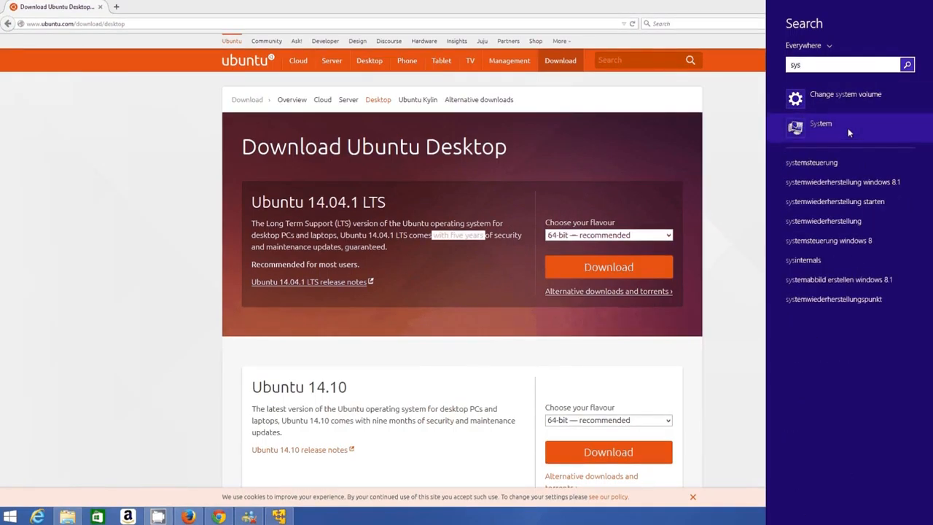
click(847, 128)
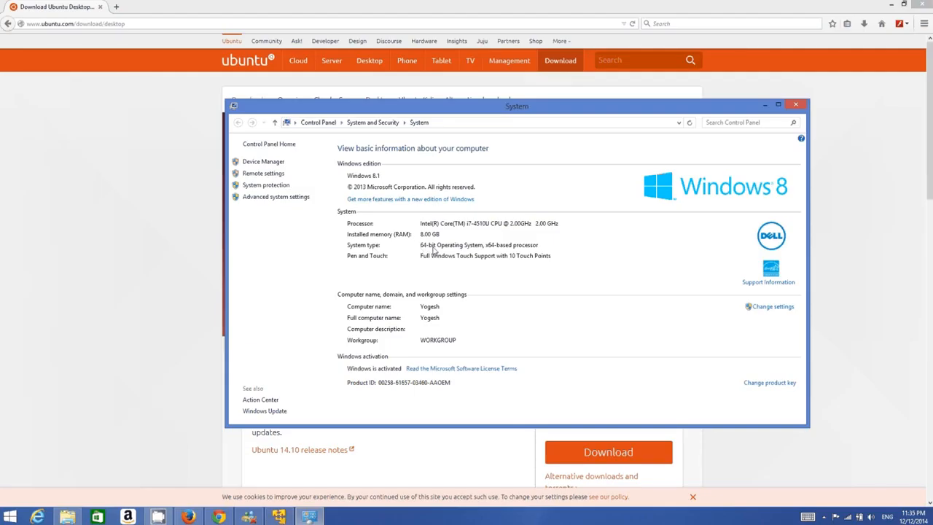
click(797, 104)
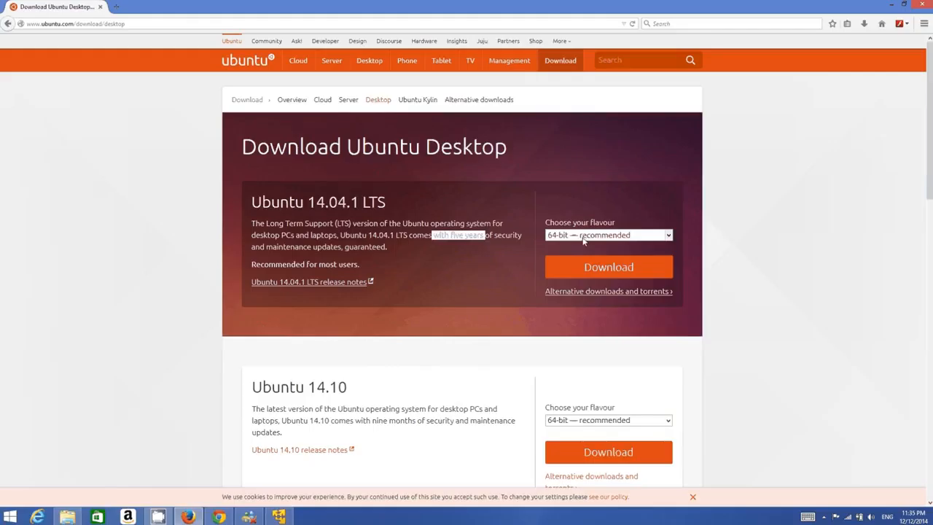
Step: Request the 64-bit Ubuntu 14.04.1 LTS download and set every contribution amount, from Ubuntu Desktop to Tip to Canonical, to $0
click(620, 267)
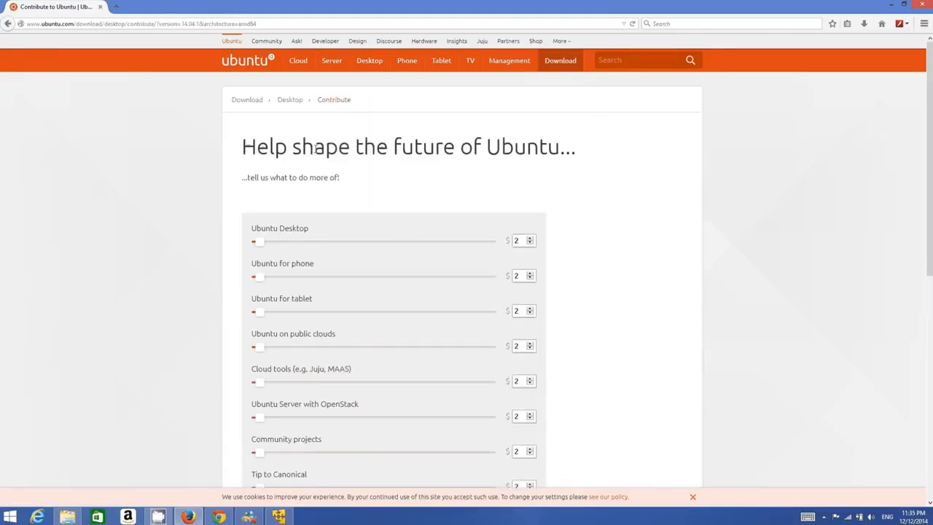
scroll(310, 213, down, 3)
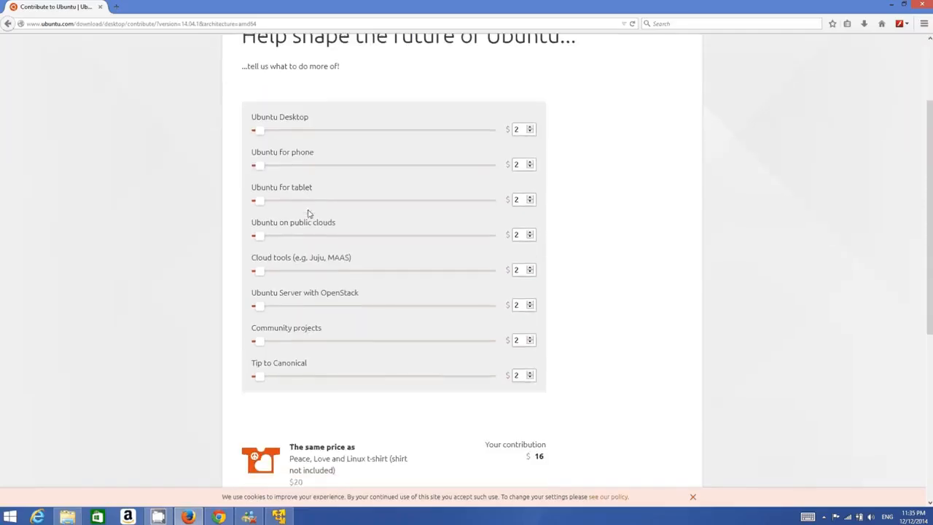
click(261, 135)
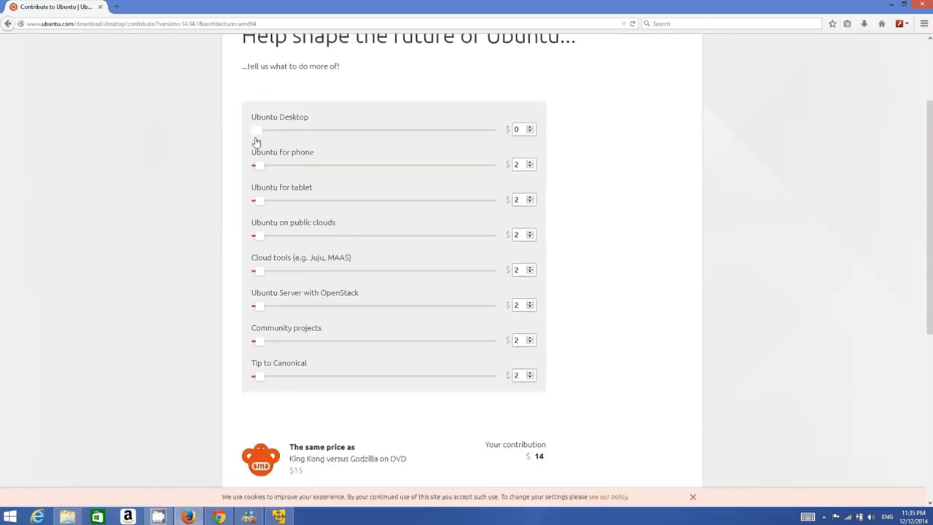
drag(262, 174, 248, 241)
scroll(253, 240, down, 1)
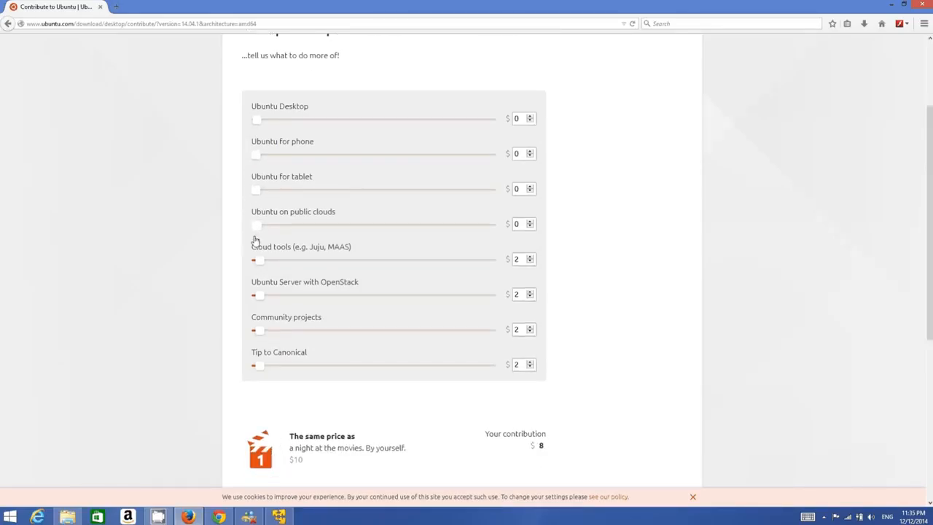
click(250, 217)
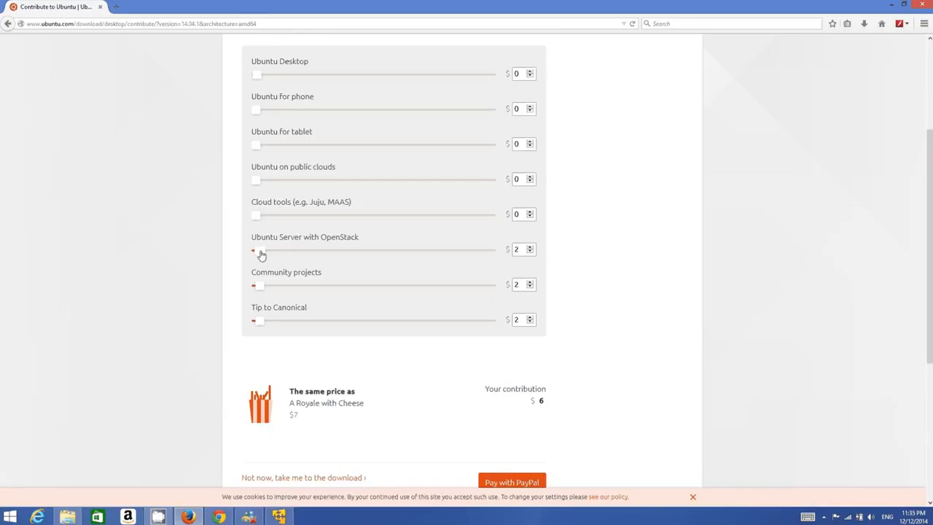
drag(261, 255, 250, 254)
drag(258, 289, 247, 288)
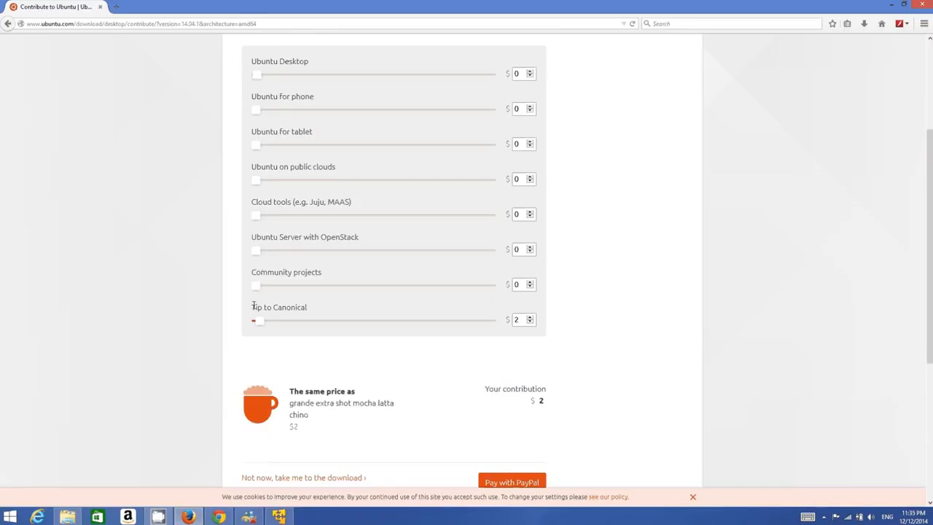
drag(256, 323, 252, 323)
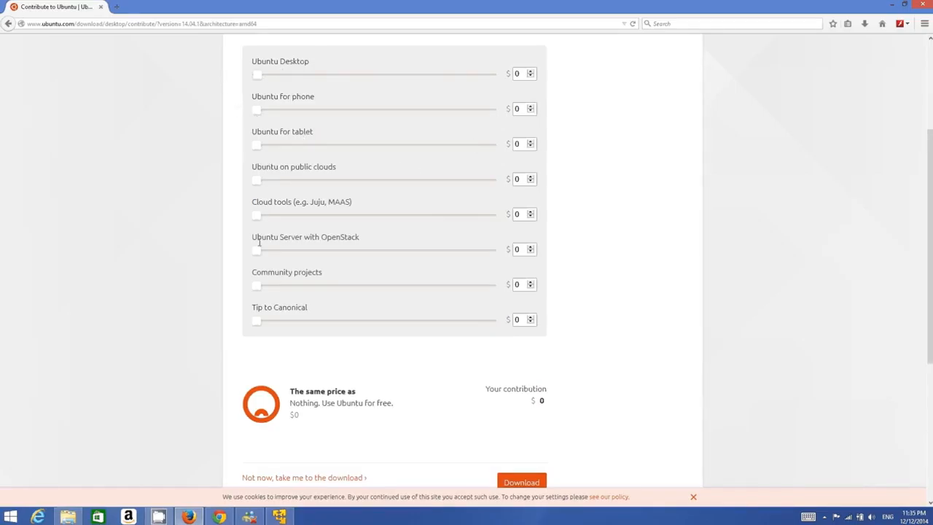
Step: Proceed to the free Ubuntu download and cancel opening or saving ubuntu-14.04.1-desktop-amd64.iso
scroll(395, 277, down, 3)
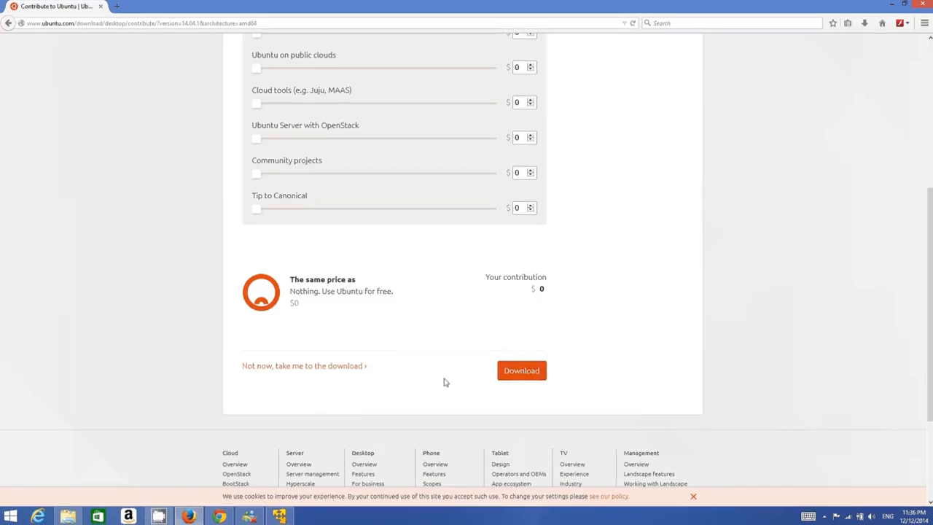
click(513, 380)
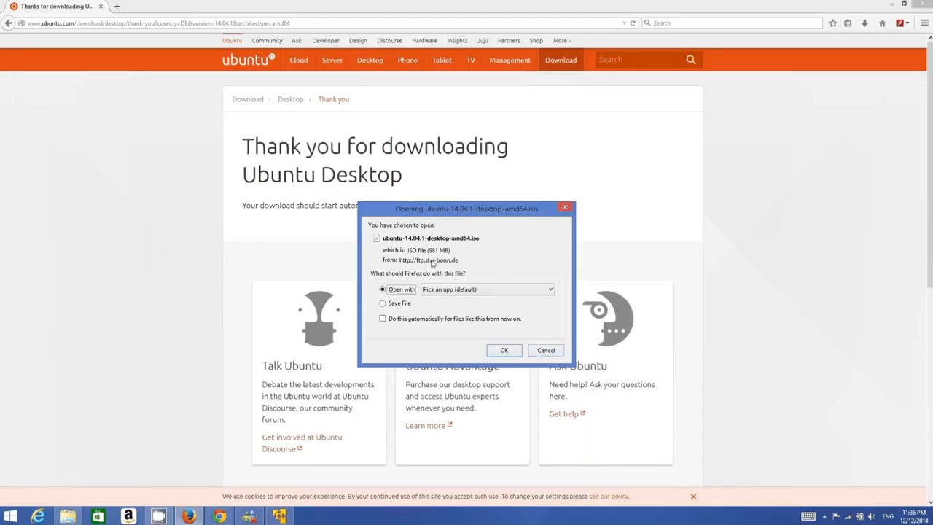
click(543, 351)
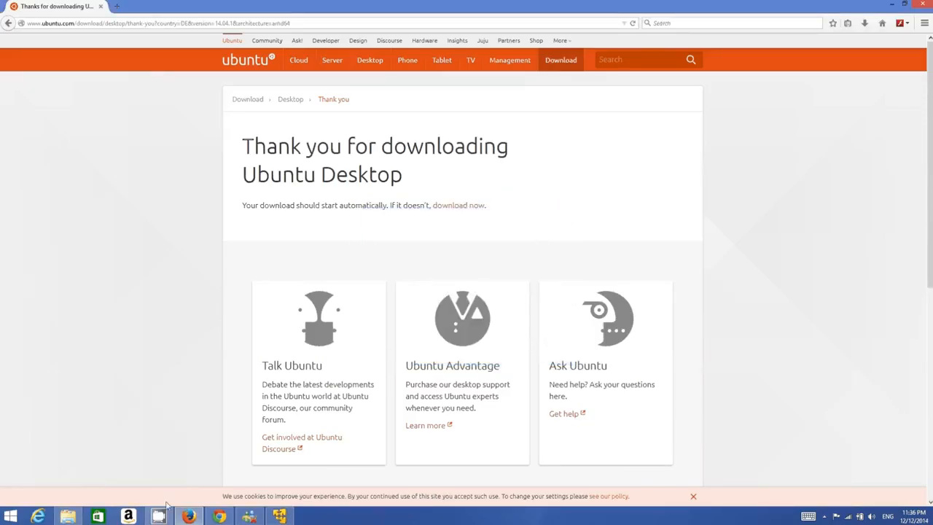
Step: Check the ubuntu-14.04.1-desktop-amd64 ISO in the Downloads\ubuntu folder in File Explorer, and return to VMware Player
click(68, 516)
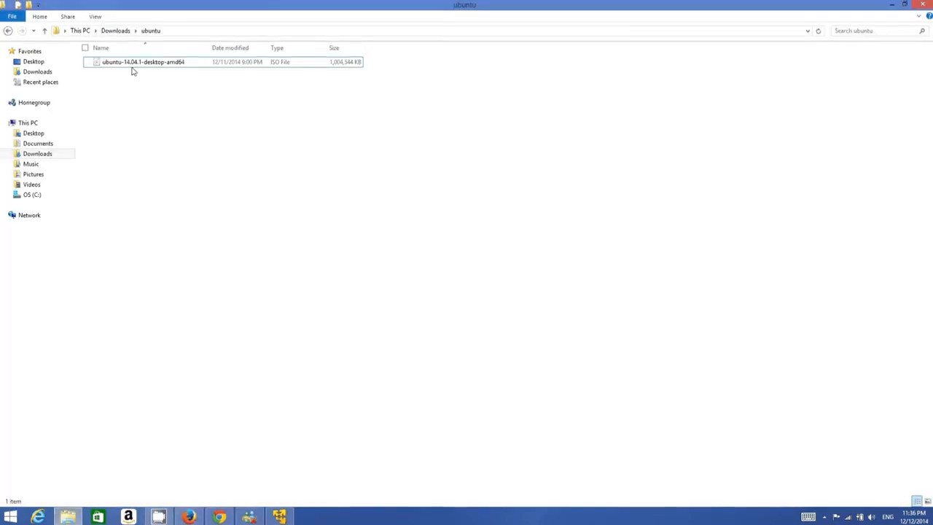
click(128, 63)
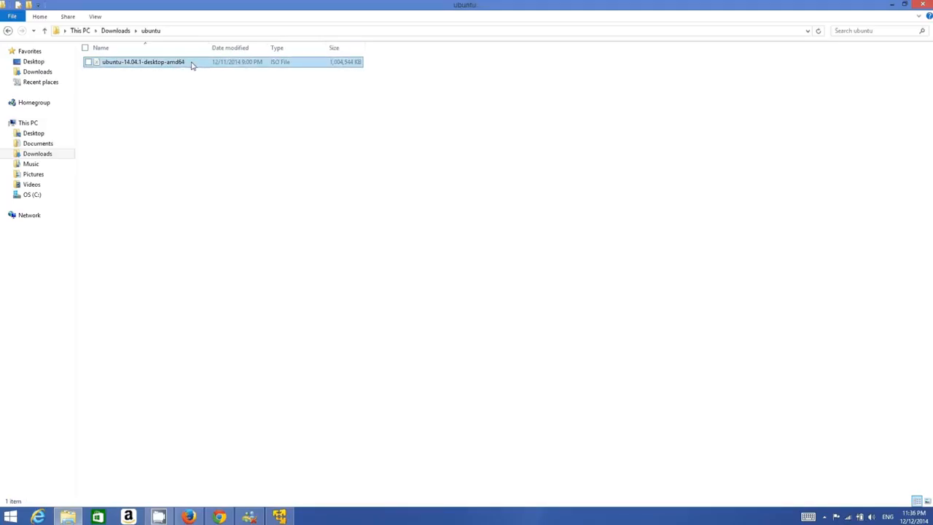
click(647, 84)
click(893, 5)
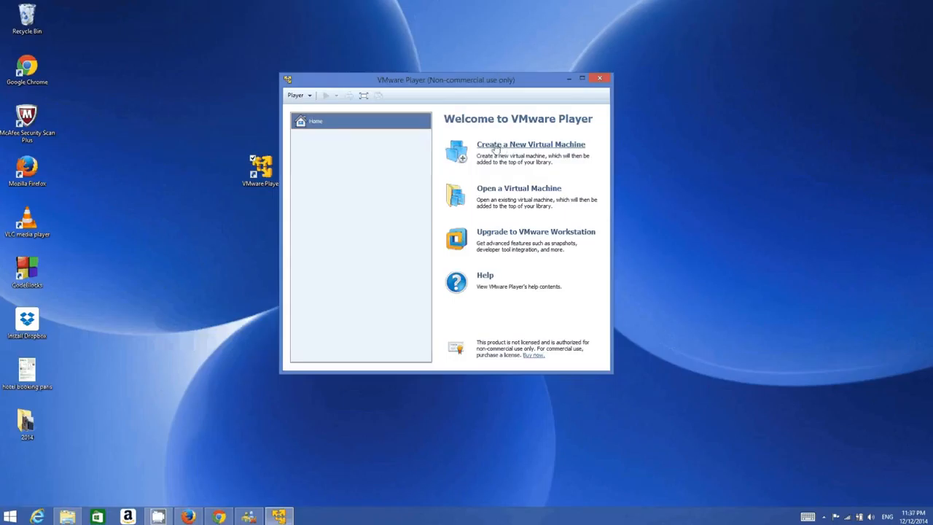
Step: Start creating a new virtual machine and choose ubuntu-14.04.1-desktop-amd64 from Downloads\ubuntu as the installer disc image
click(532, 148)
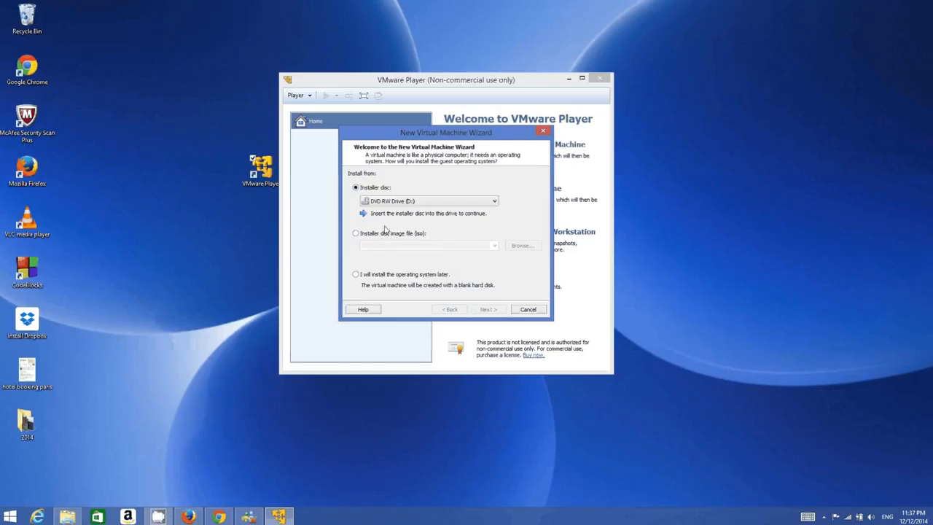
click(356, 235)
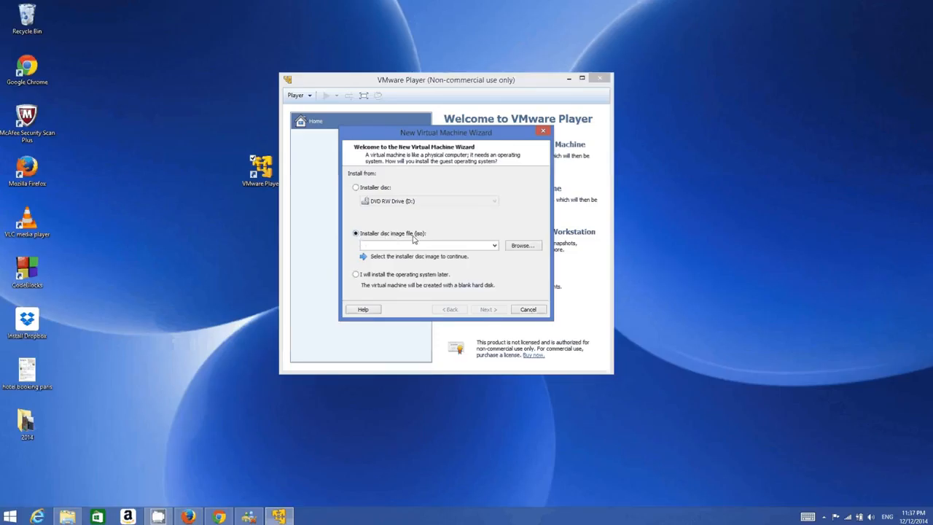
click(522, 246)
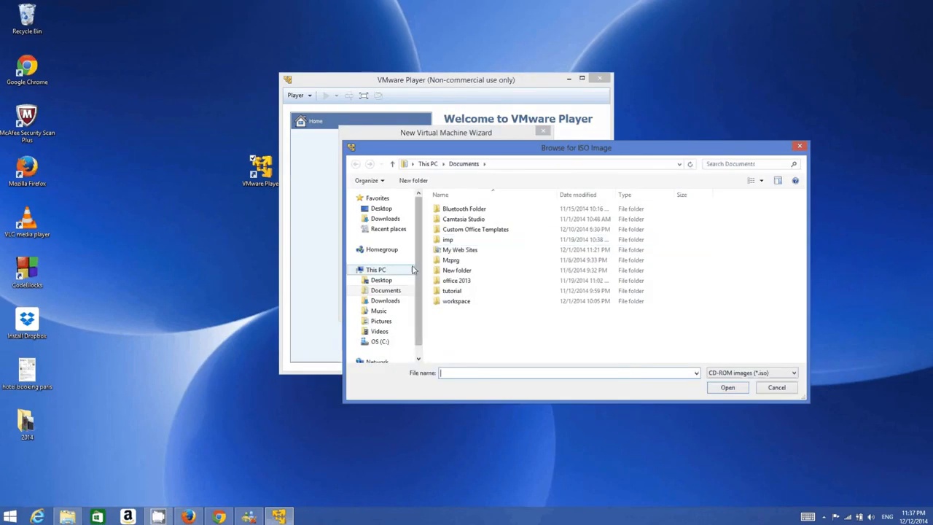
click(385, 300)
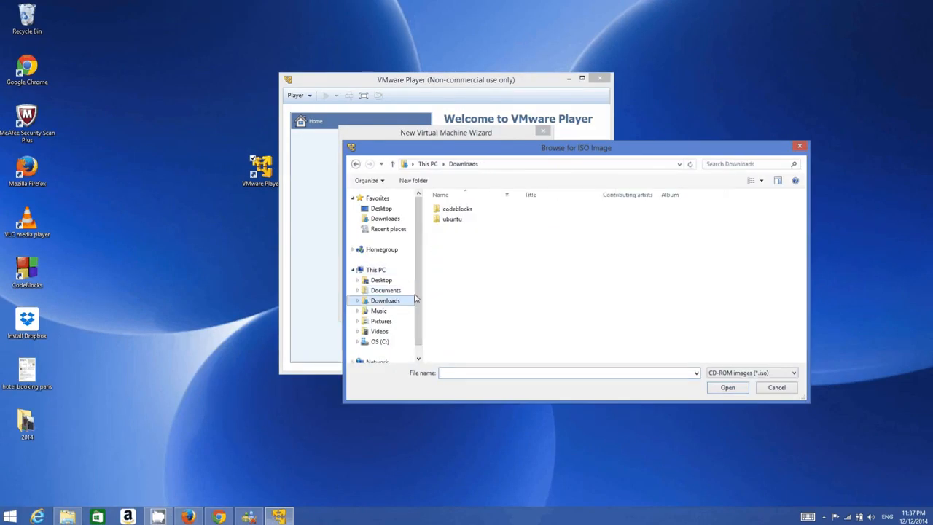
double_click(454, 220)
click(484, 209)
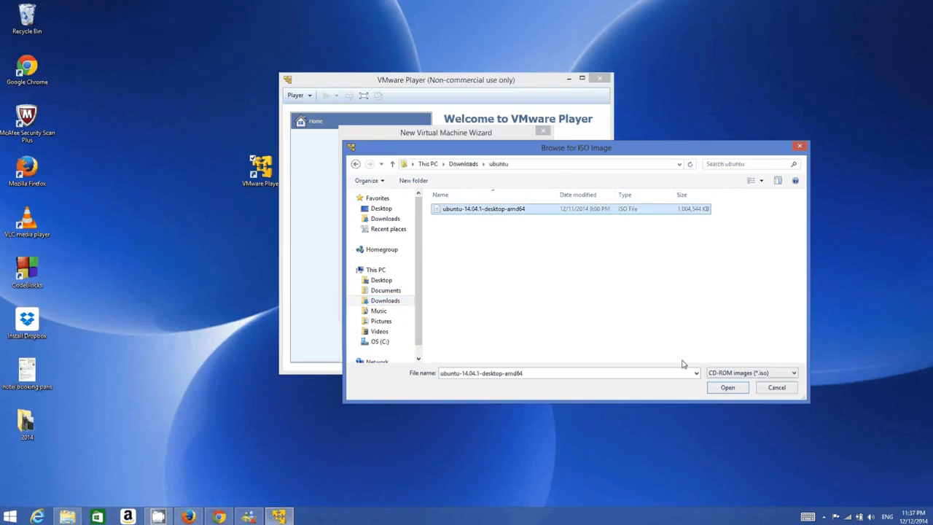
click(729, 388)
Step: Choose to install the operating system later and set the guest operating system to Linux, version Ubuntu 64-bit
click(357, 275)
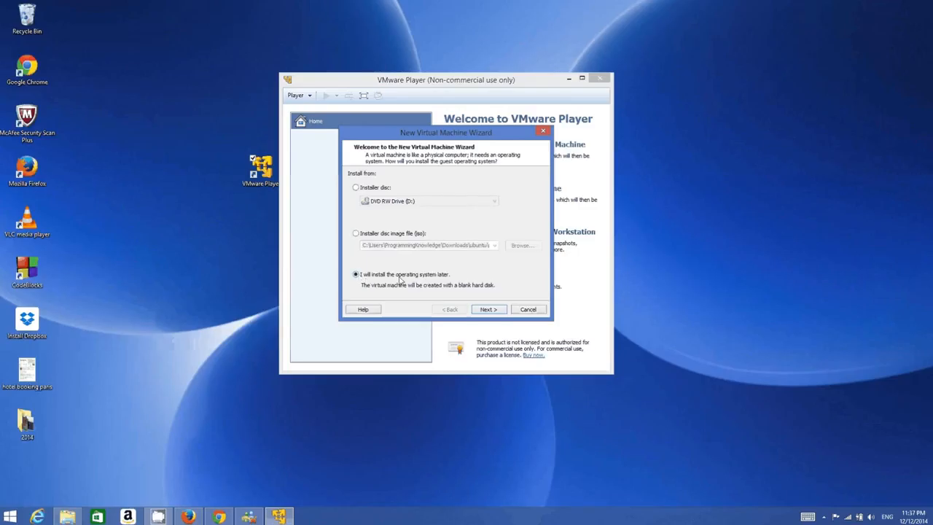
click(489, 310)
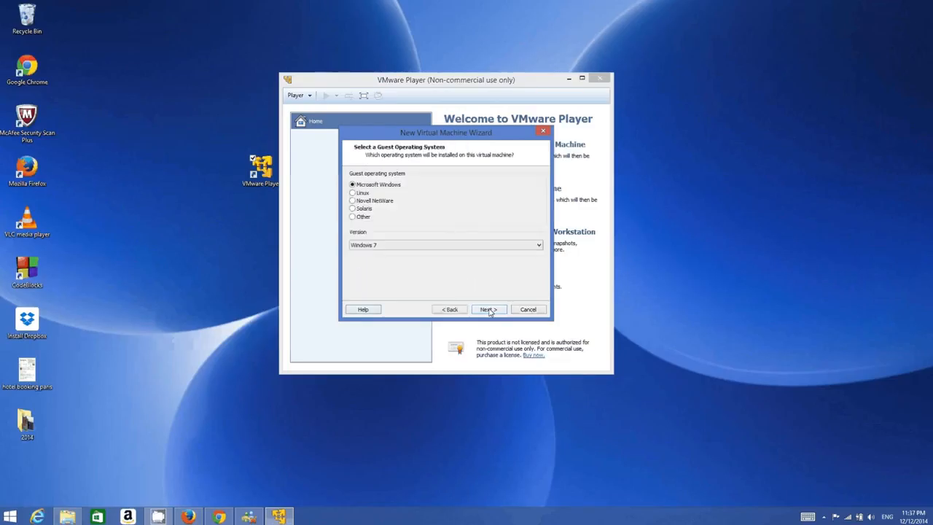
click(353, 193)
click(398, 248)
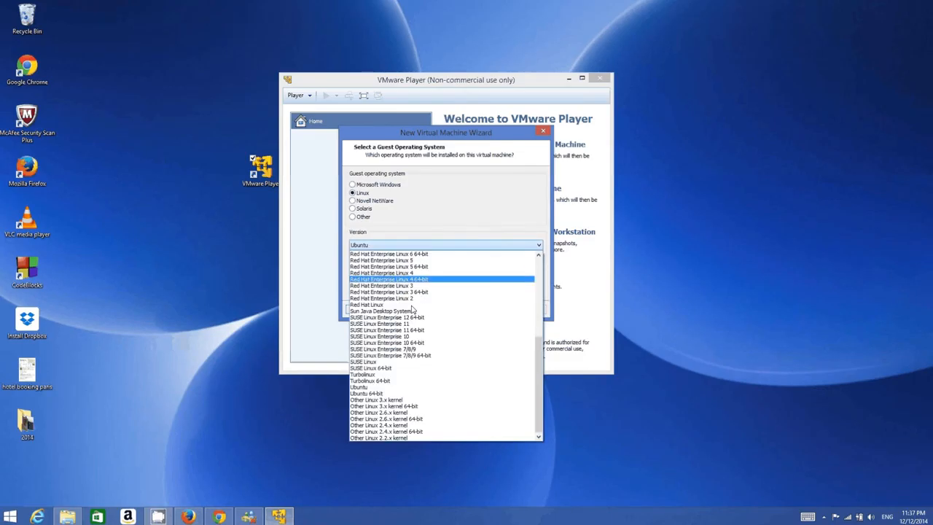
click(370, 393)
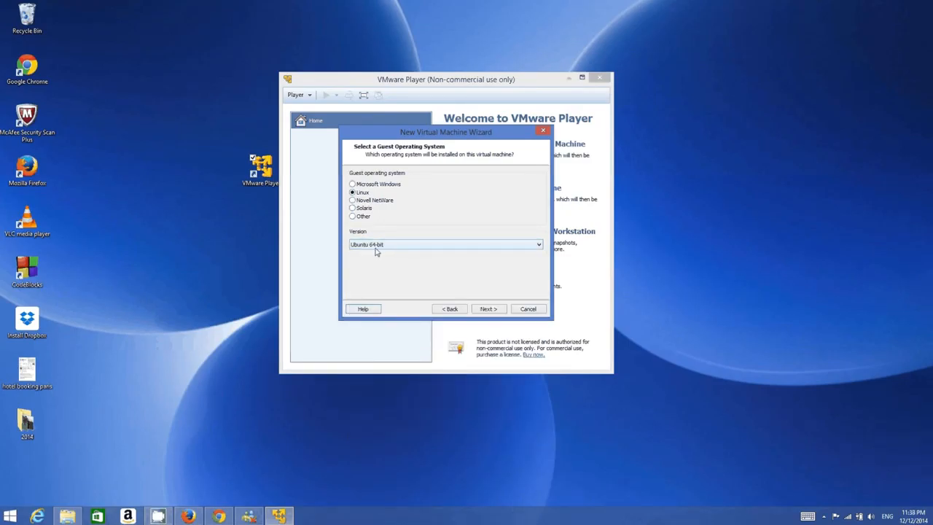
click(487, 309)
Step: Accept Ubuntu 64-bit as the virtual machine name along with the default storage location
click(396, 186)
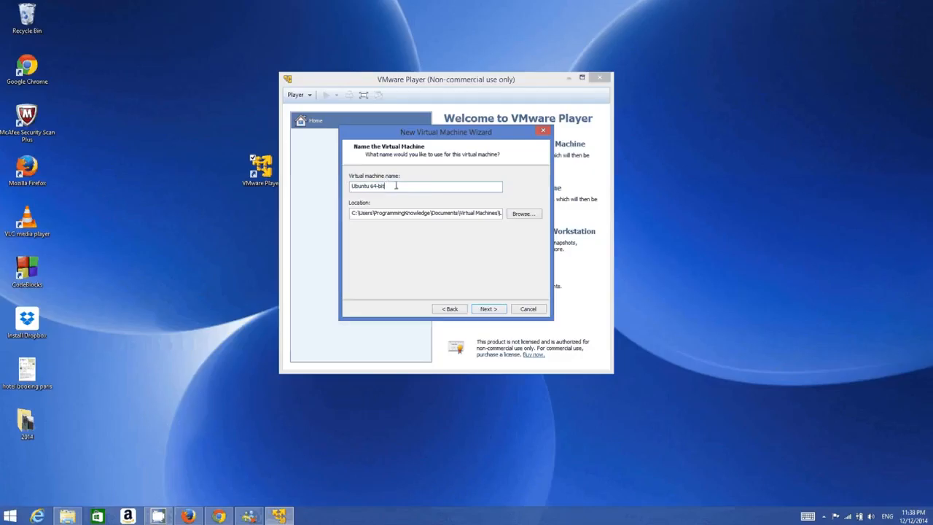
drag(419, 188, 338, 186)
drag(427, 212, 487, 212)
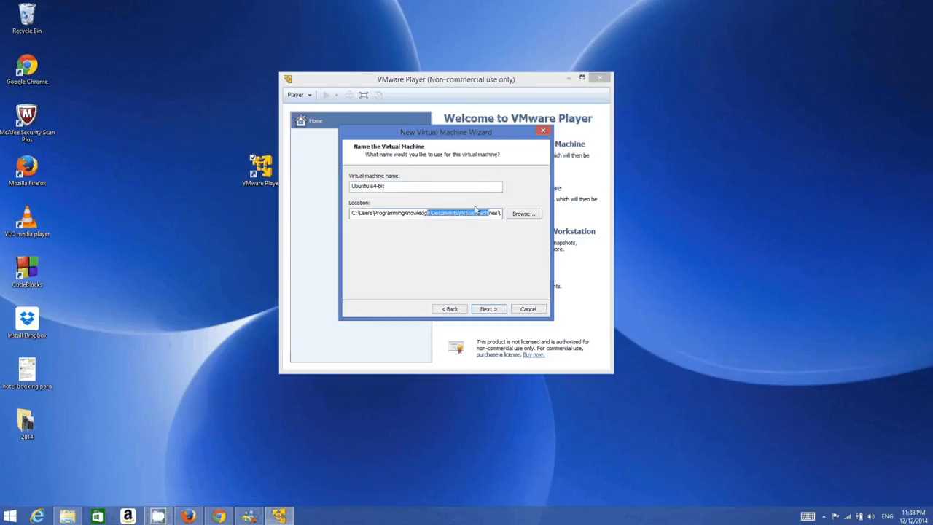
click(487, 309)
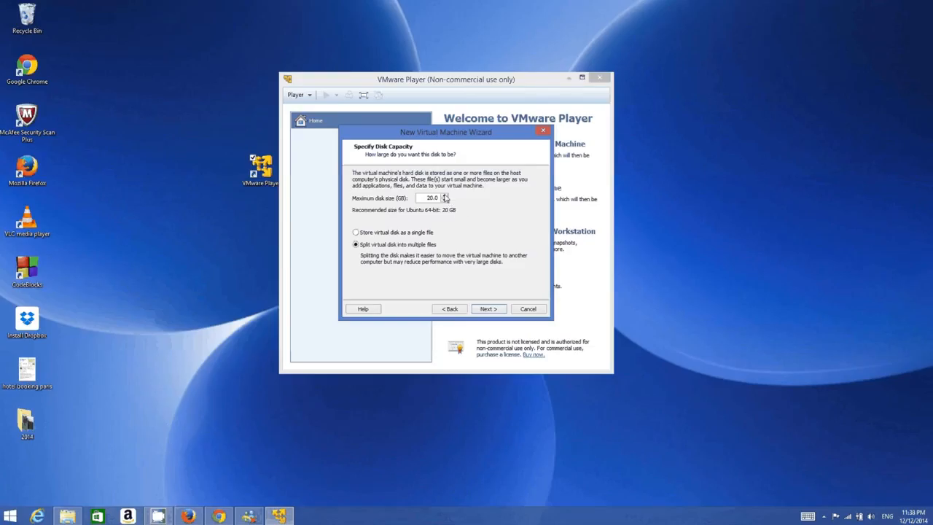
Step: Set the maximum disk size to 20 GB, with the virtual disk split into multiple files
click(445, 198)
click(444, 202)
click(488, 309)
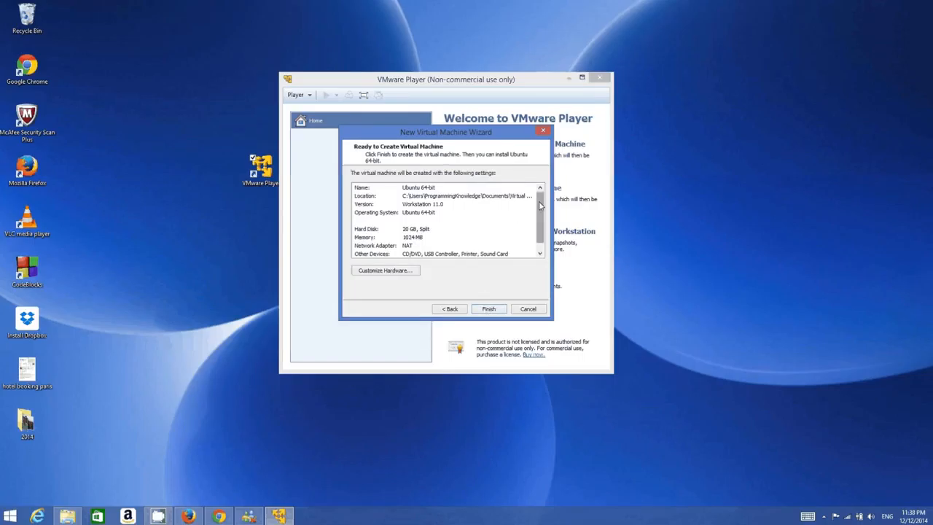
Step: Review the settings summary for the Ubuntu 64-bit virtual machine and finish creating it
scroll(543, 211, down, 1)
scroll(543, 211, up, 1)
scroll(544, 211, down, 1)
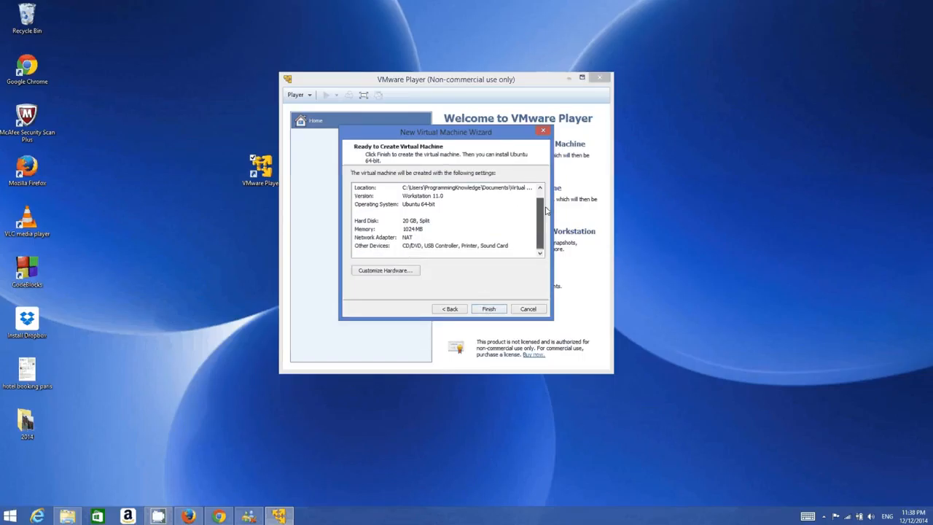
scroll(544, 210, up, 1)
scroll(545, 207, down, 1)
scroll(545, 207, up, 1)
scroll(547, 211, down, 1)
scroll(546, 204, up, 1)
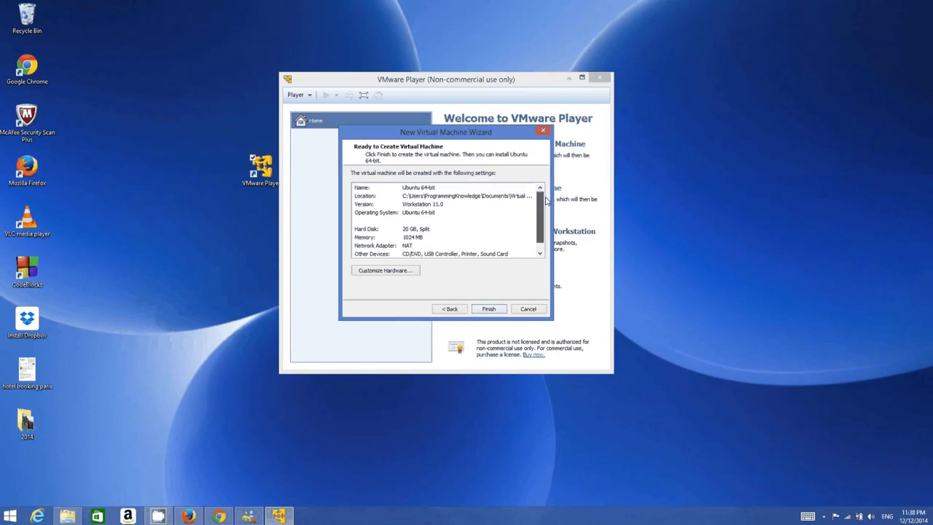
click(499, 310)
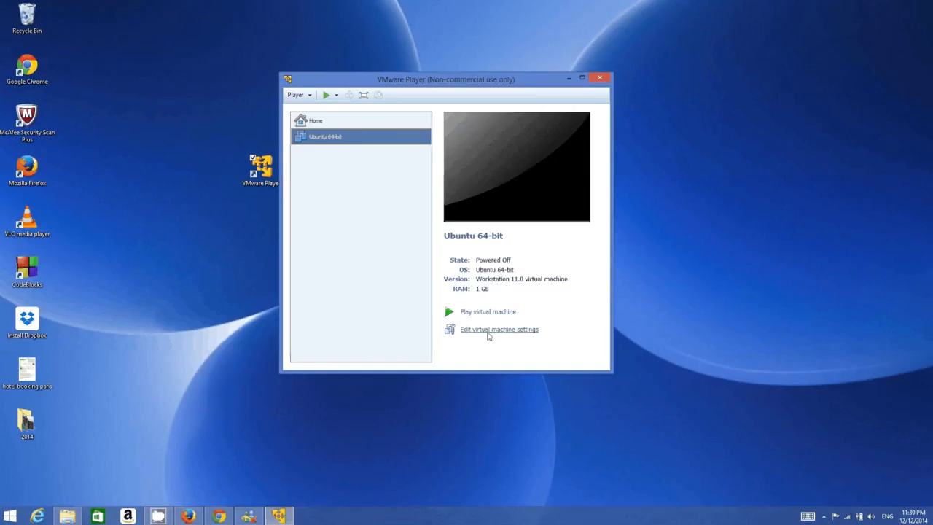
Step: Open the settings of the Ubuntu 64-bit virtual machine and set the number of processor cores to 4
click(487, 331)
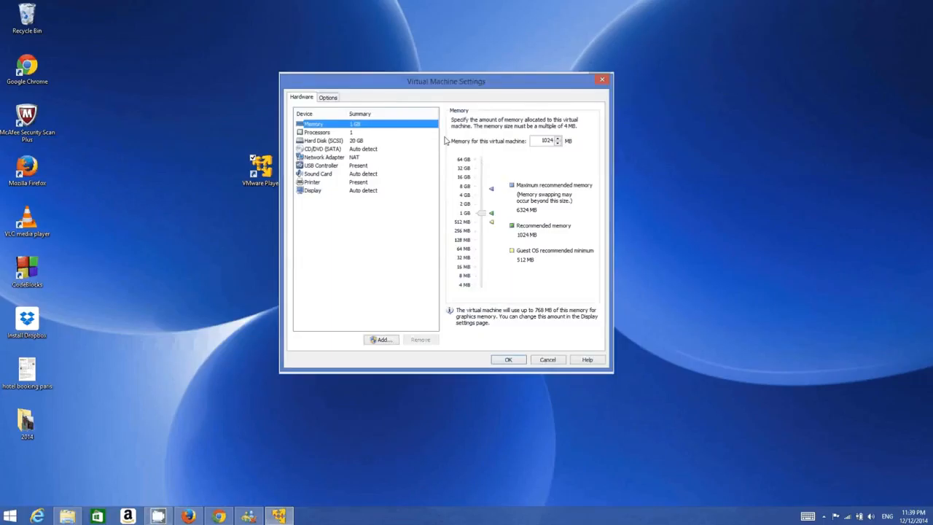
click(329, 134)
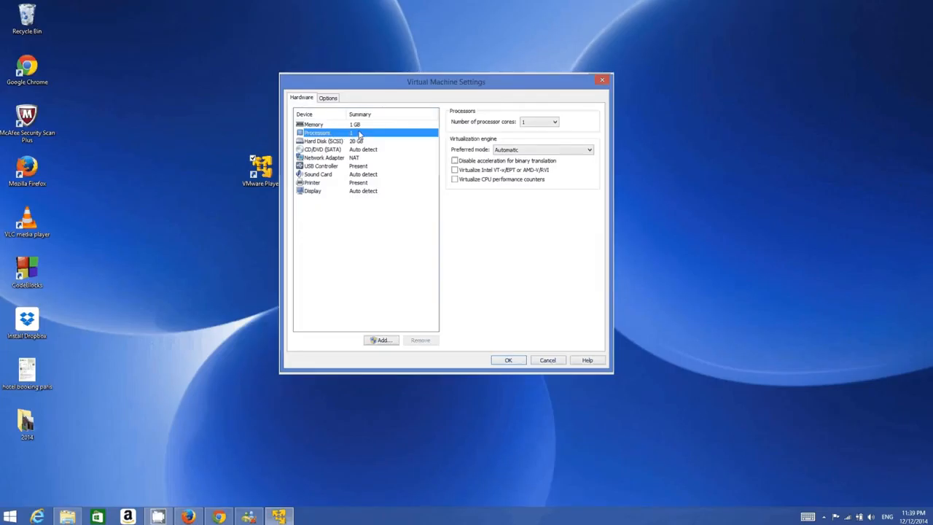
click(546, 122)
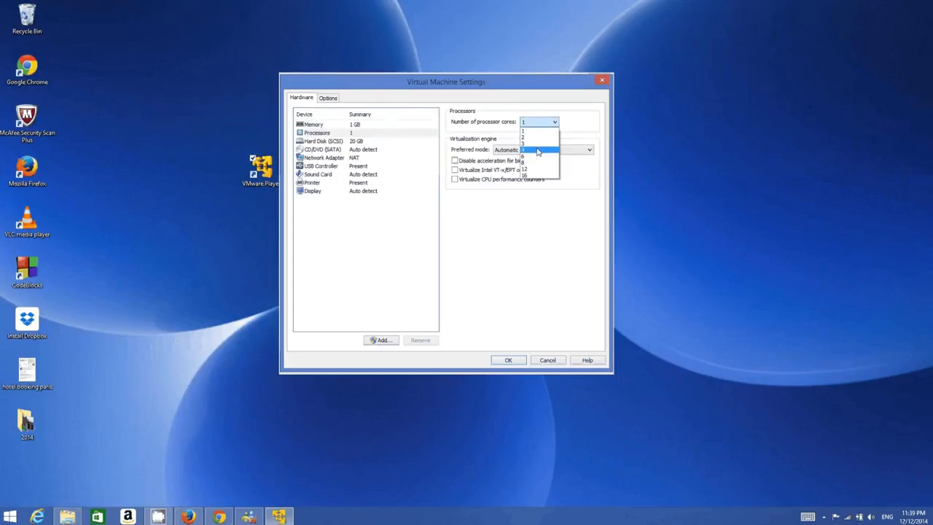
click(538, 150)
Step: Review the virtual machine's hard disk, CD/DVD, network adapter, sound card, printer and display settings
click(323, 141)
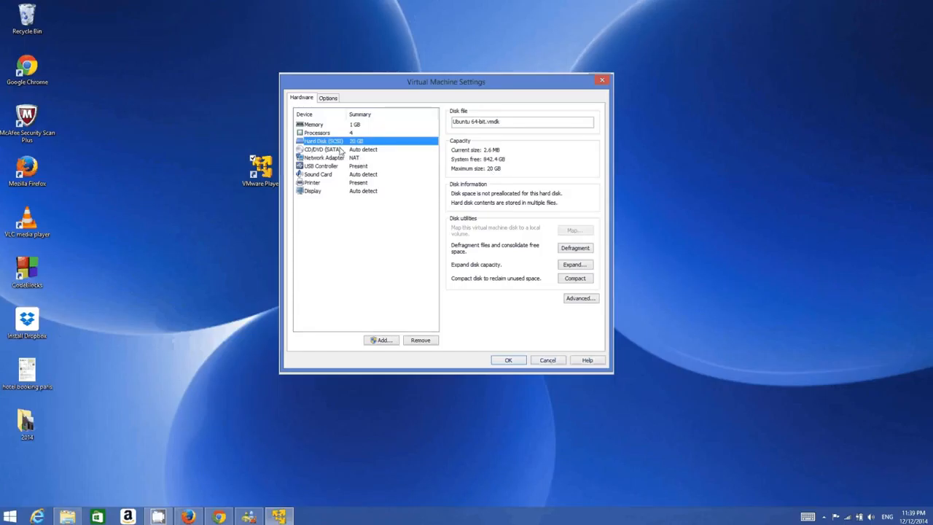
click(341, 150)
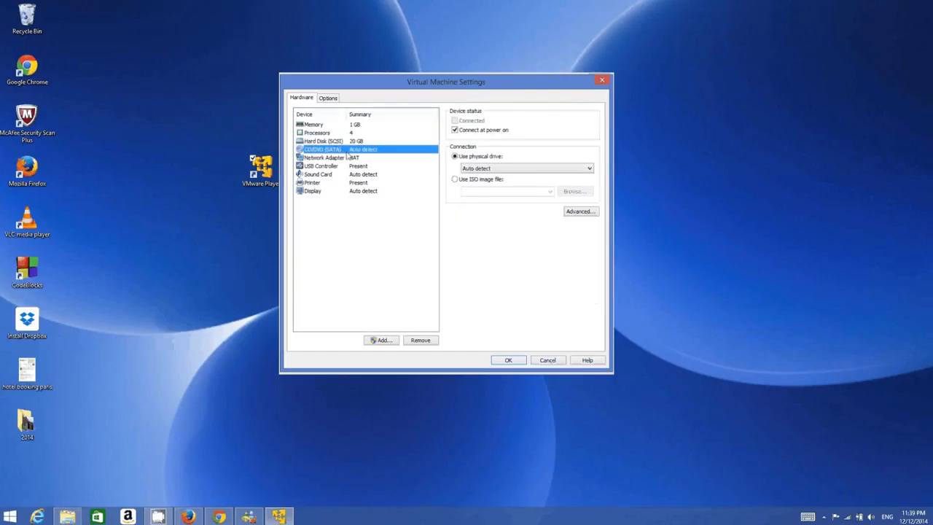
click(336, 159)
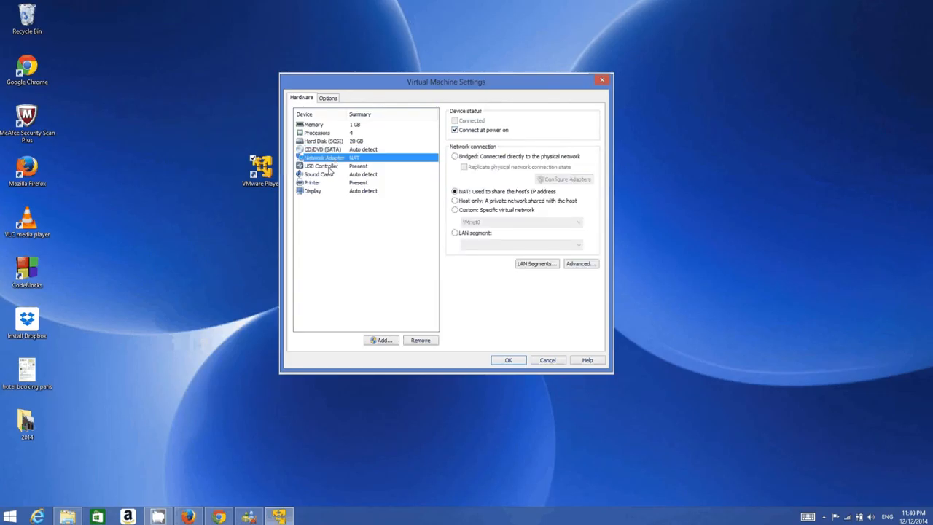
click(327, 174)
click(320, 183)
click(319, 191)
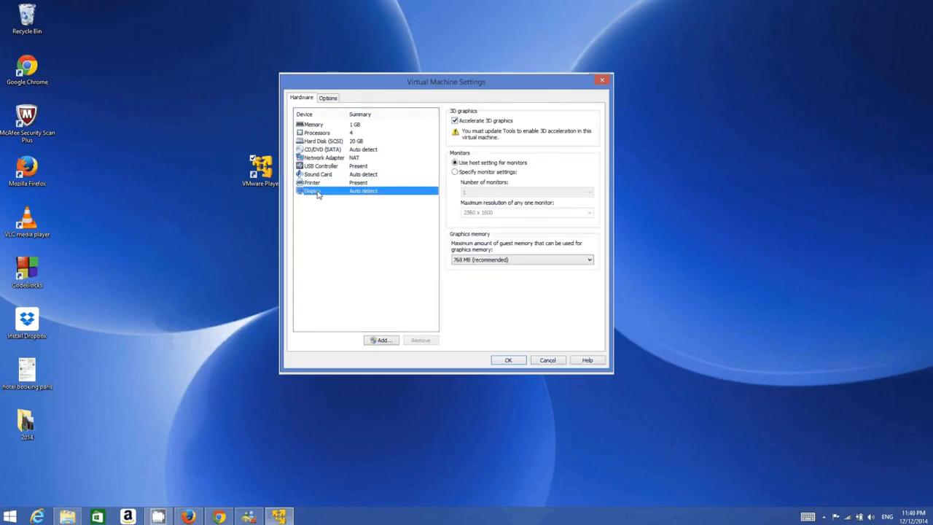
click(458, 522)
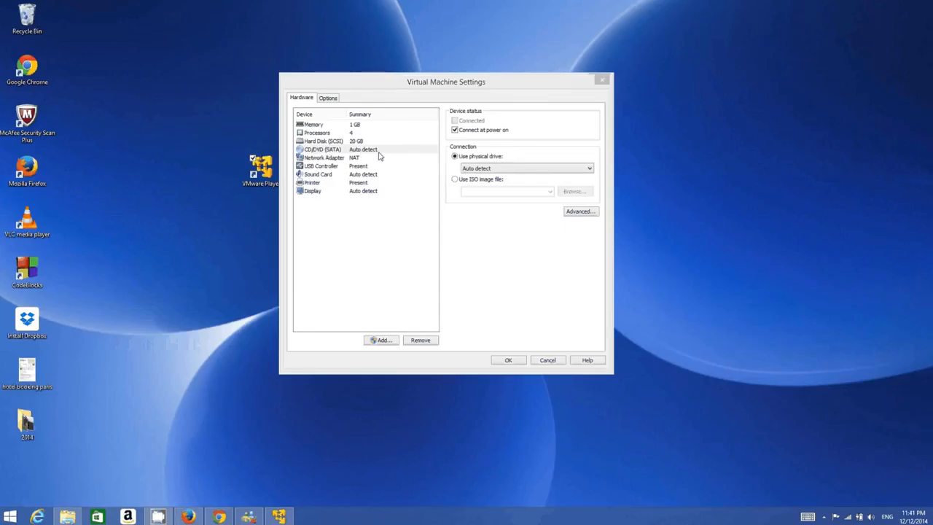
Step: Set the CD/DVD drive to use the ISO image ubuntu-14.04.1-desktop-amd64 from the ubuntu folder in Downloads
click(454, 180)
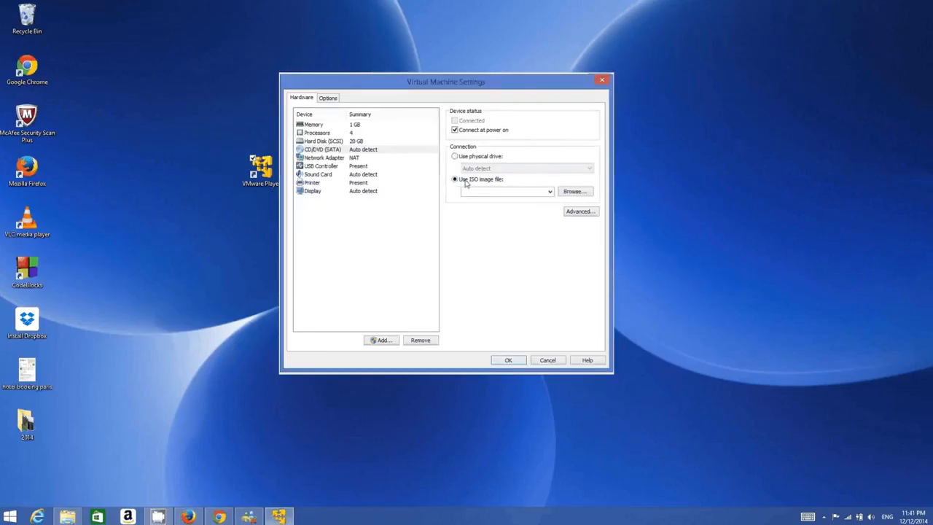
click(575, 193)
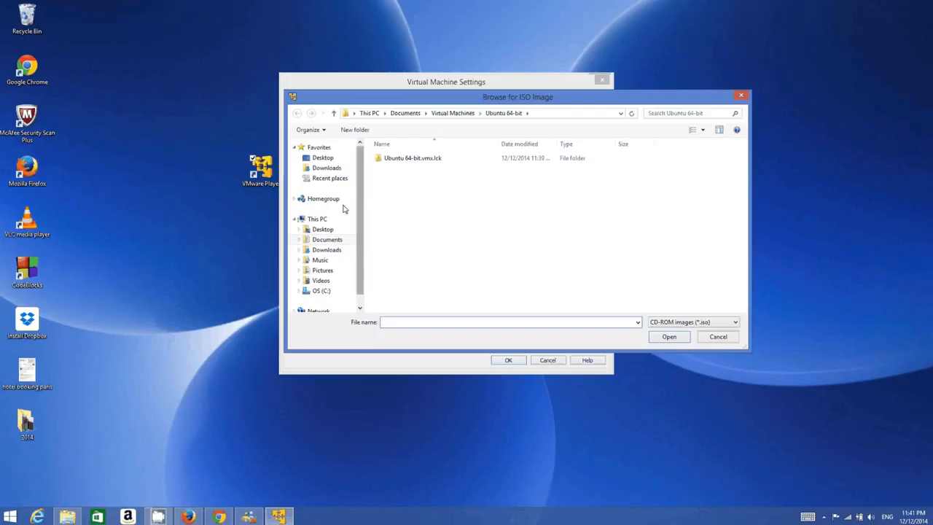
click(325, 168)
double_click(393, 168)
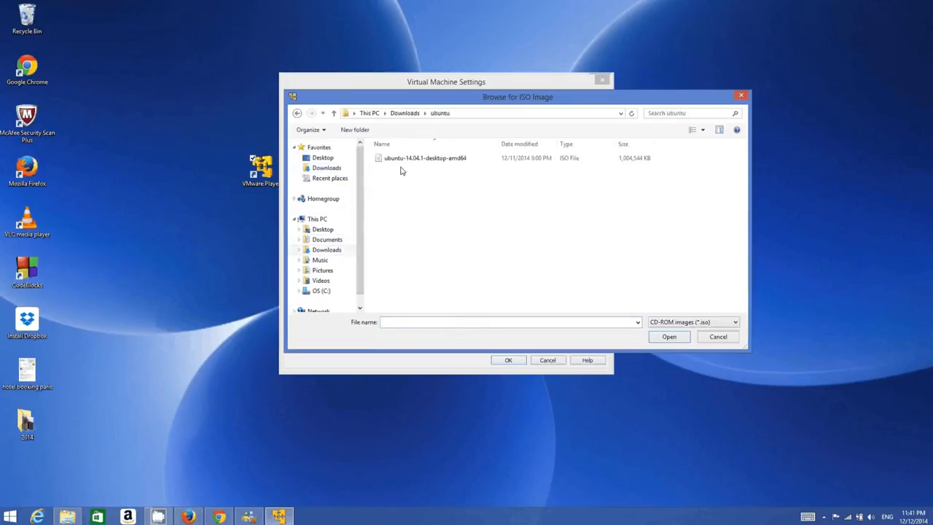
click(412, 162)
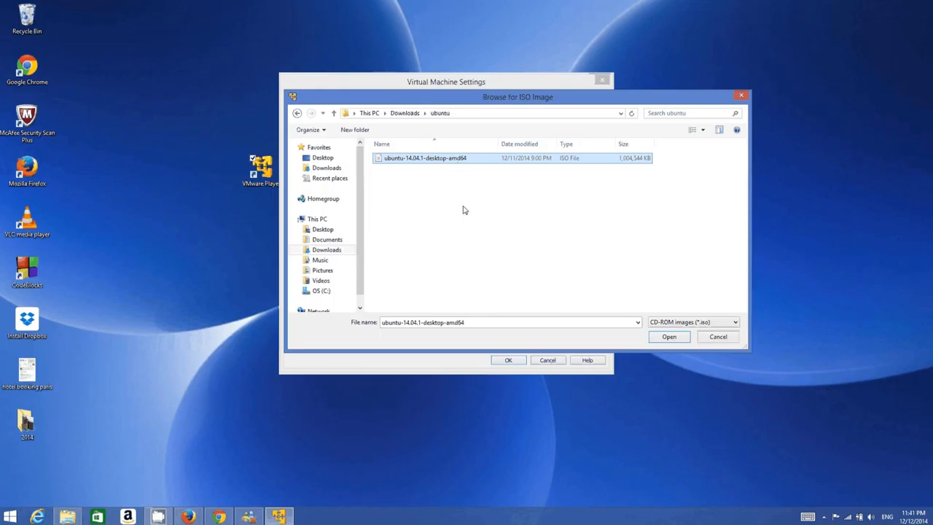
click(668, 336)
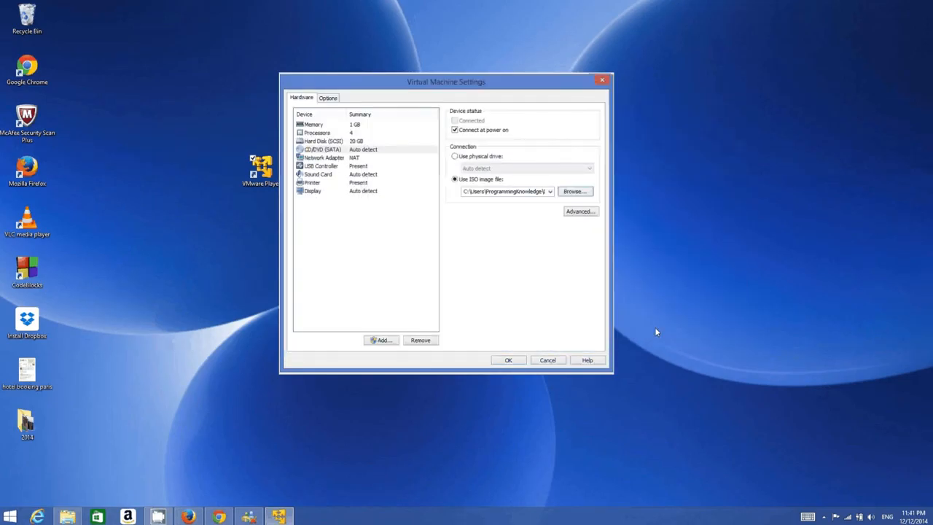
Step: Check the remaining devices and the CD/DVD drive, and set the virtual machine's memory to 2048 MB
click(358, 166)
key(Down)
key(Down)
key(Down)
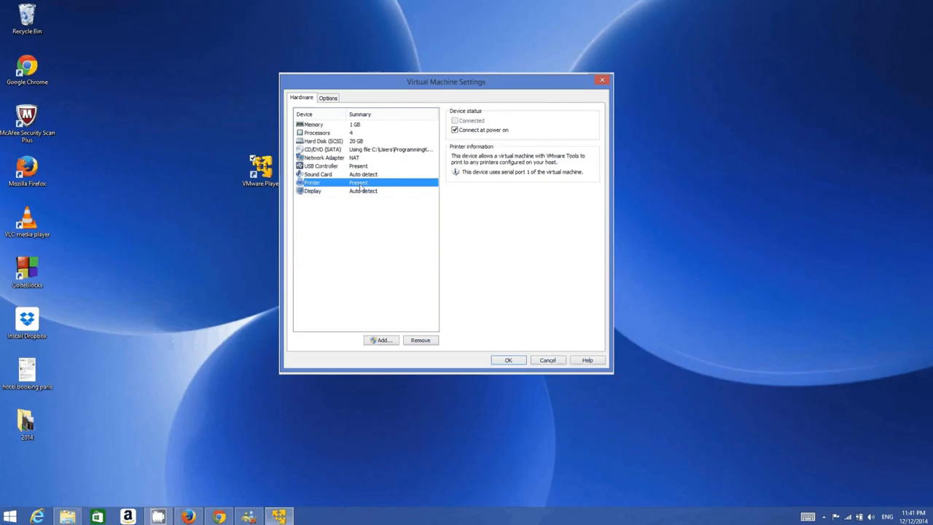
click(366, 151)
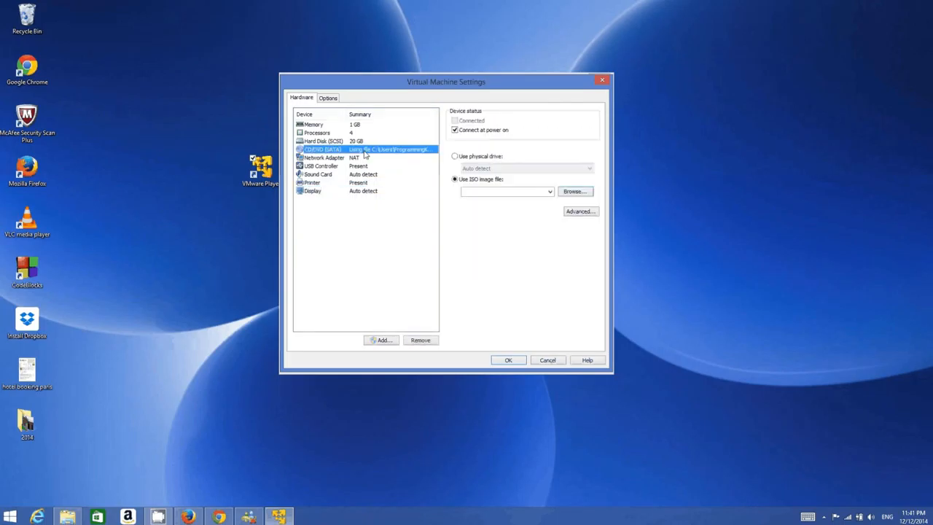
click(372, 124)
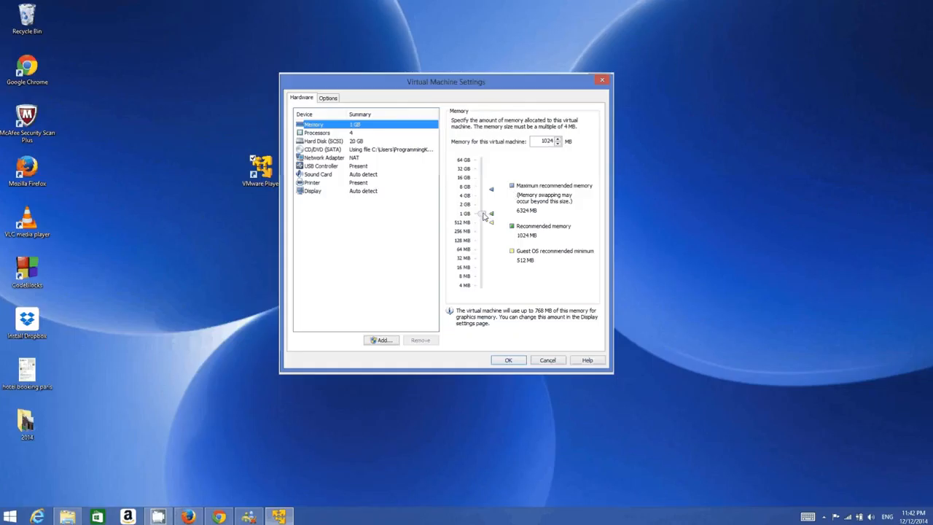
drag(485, 216, 484, 208)
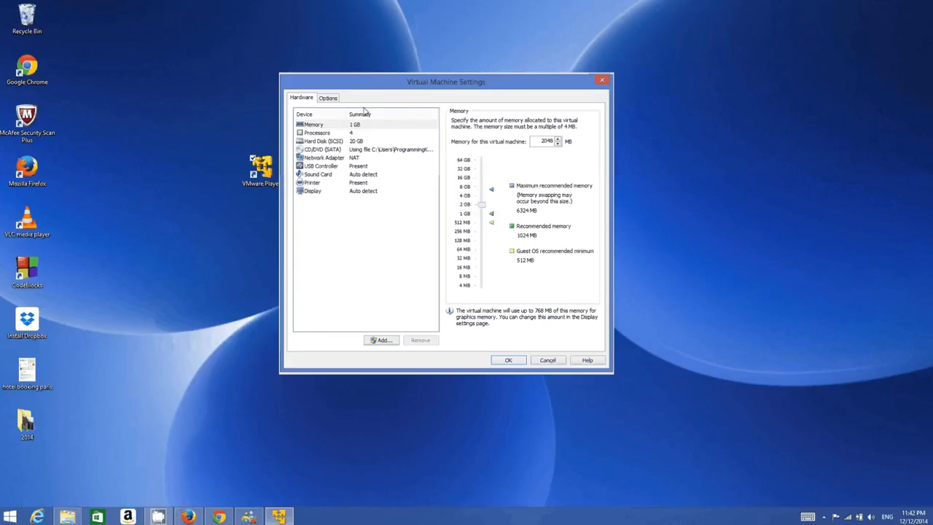
Step: Review the Shared Folders and VMware Tools options, and save the virtual machine settings
click(328, 97)
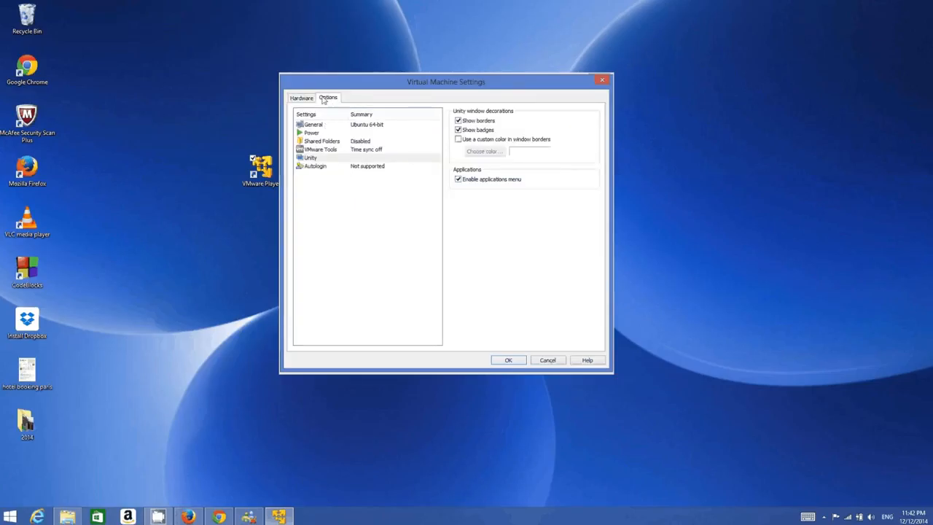
click(329, 140)
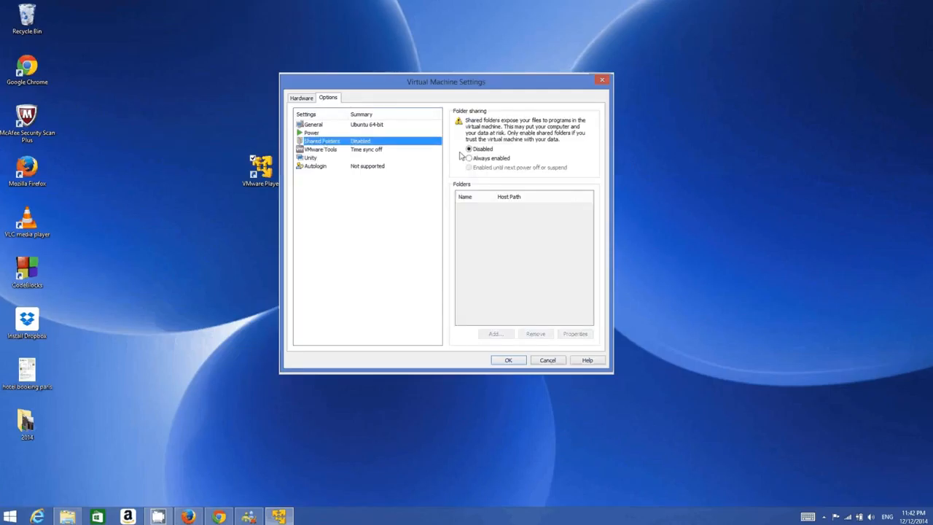
click(326, 151)
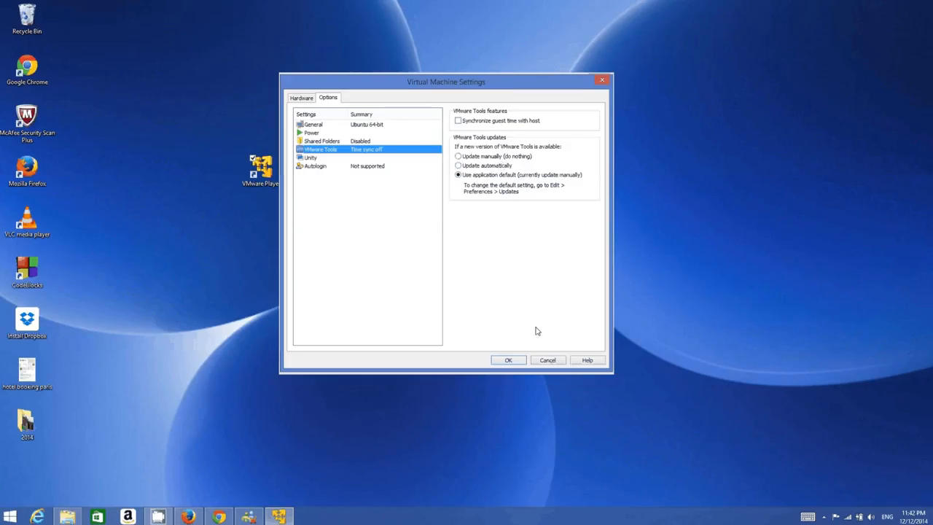
click(509, 360)
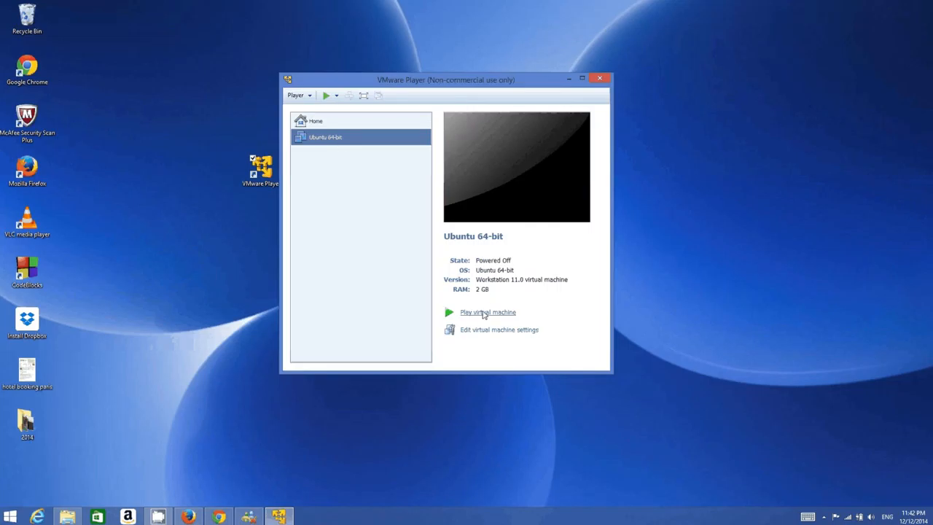
Step: Start the Ubuntu 64-bit virtual machine and dismiss the removable devices notice
click(483, 313)
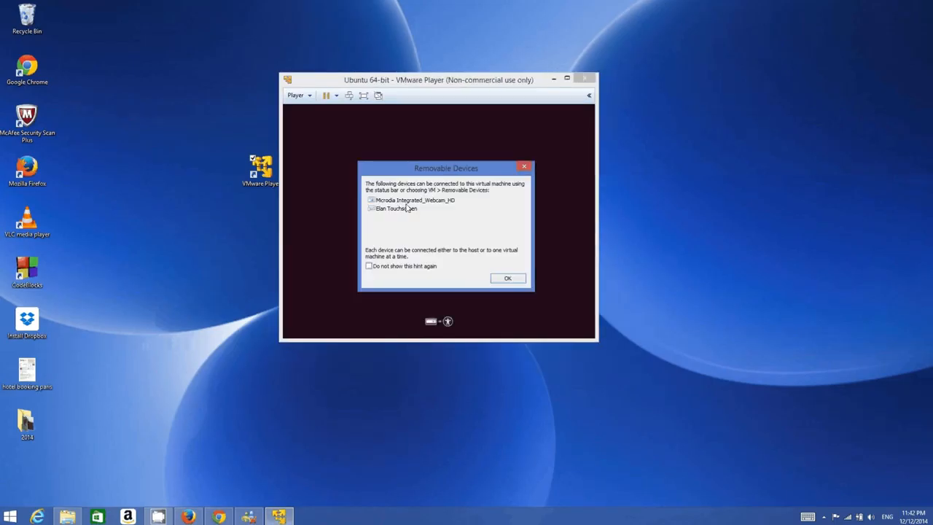
click(508, 279)
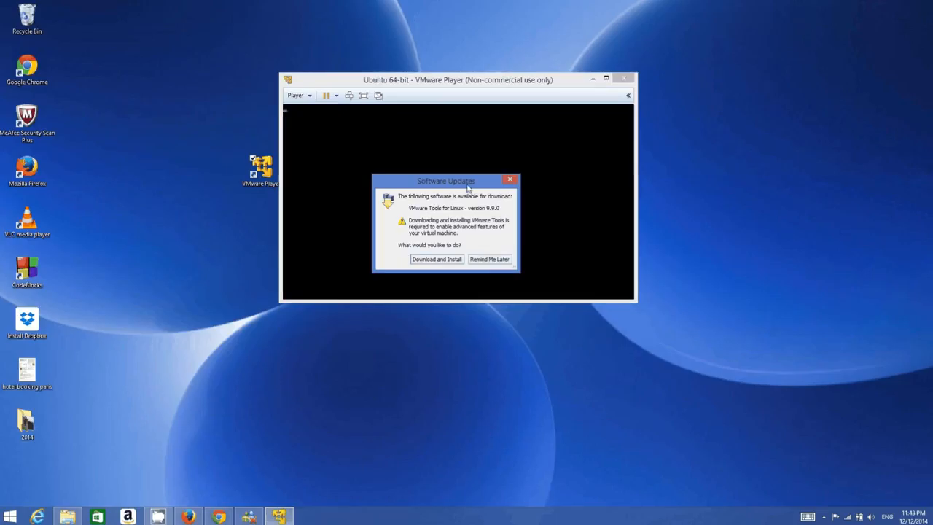
Step: Download and install VMware Tools for Linux version 9.9.0, moving the update window clear of the virtual machine
drag(444, 184, 444, 165)
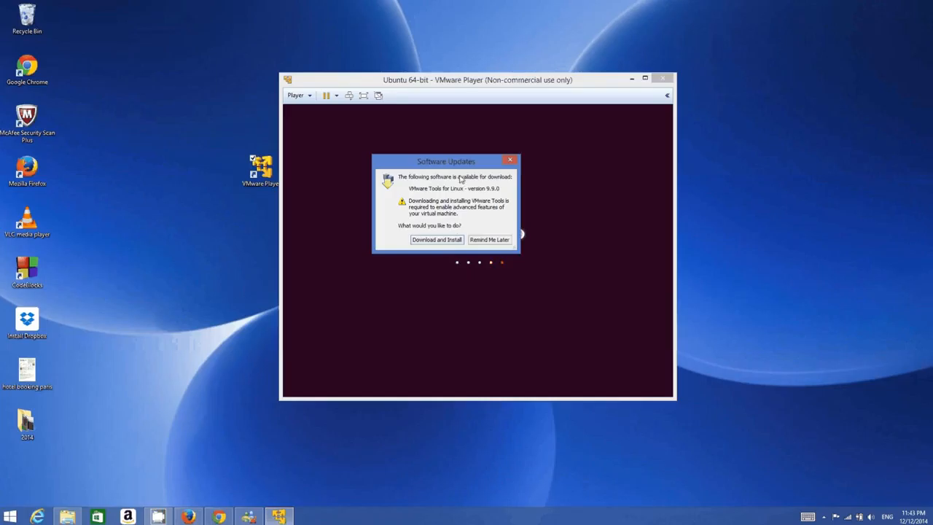
drag(451, 164, 572, 175)
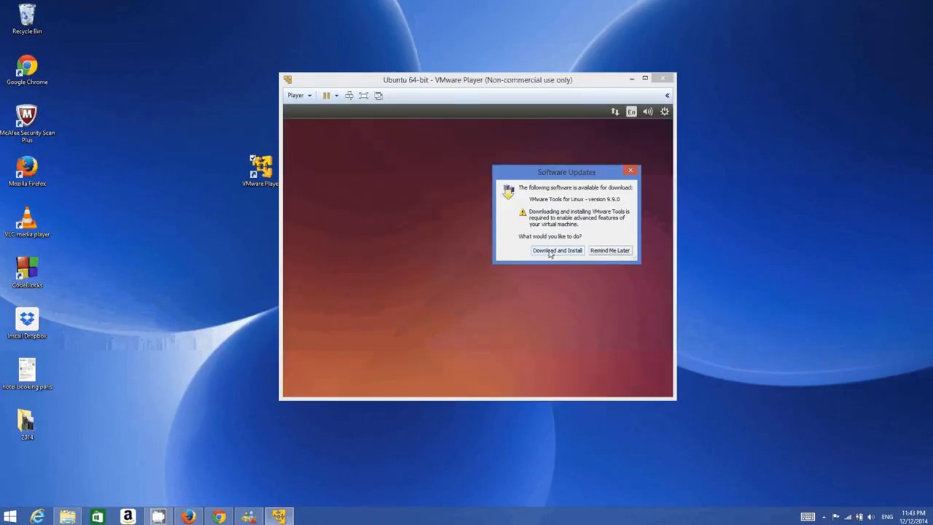
click(557, 250)
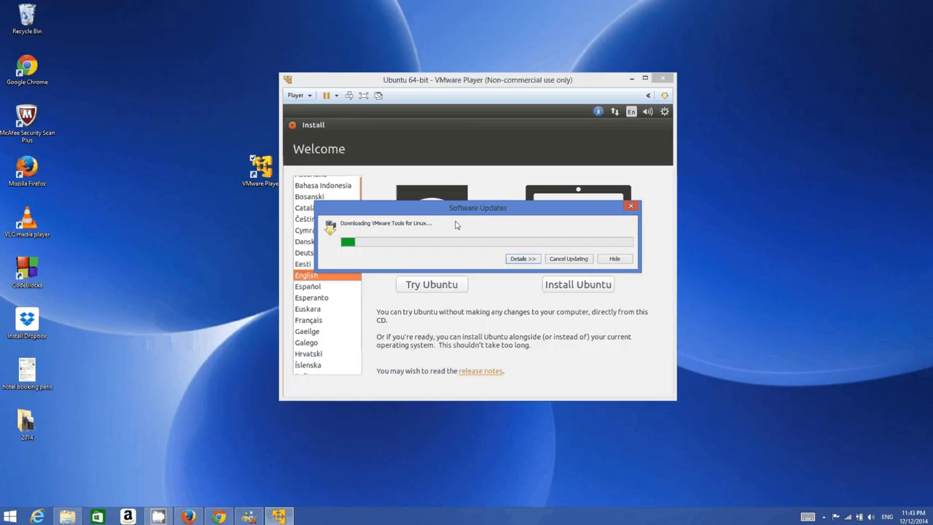
drag(471, 210, 517, 210)
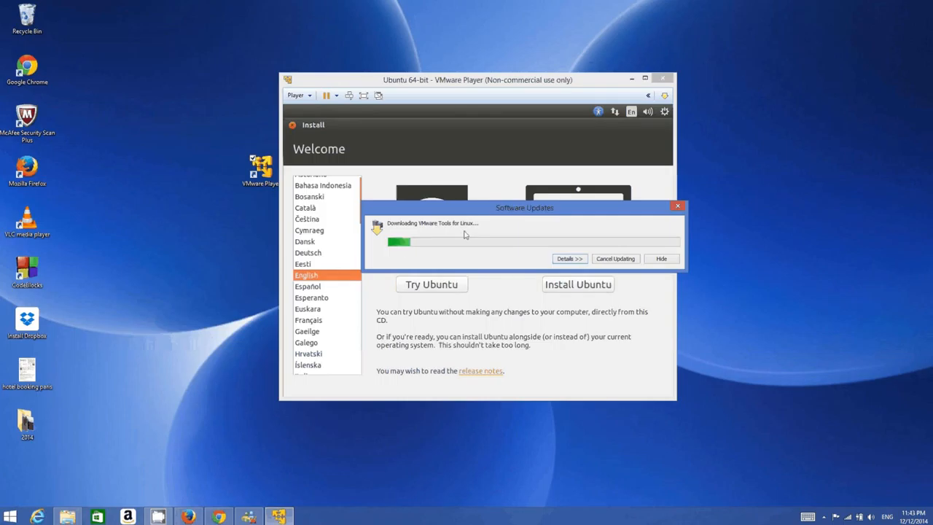
drag(460, 216, 586, 6)
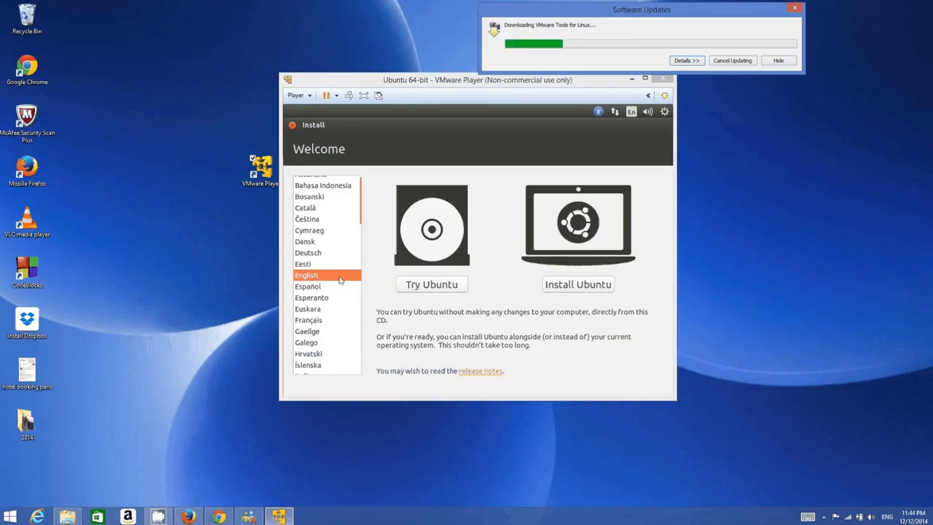
Step: Start installing Ubuntu in English with updates downloaded during installation and the third-party software included
click(580, 288)
click(552, 286)
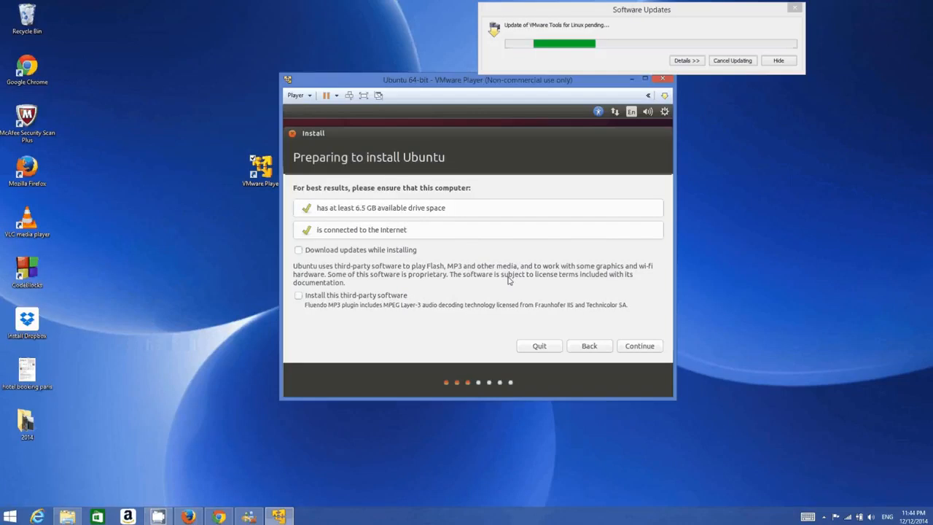
click(299, 250)
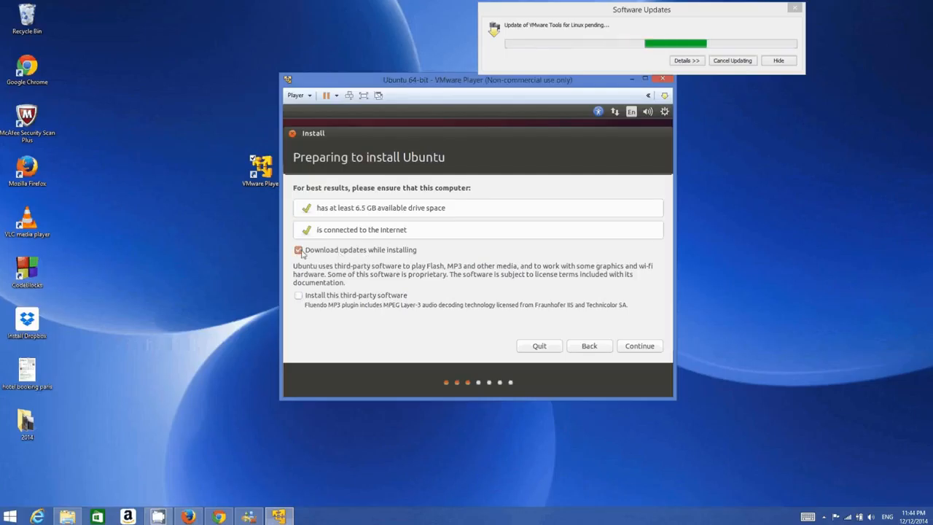
click(298, 295)
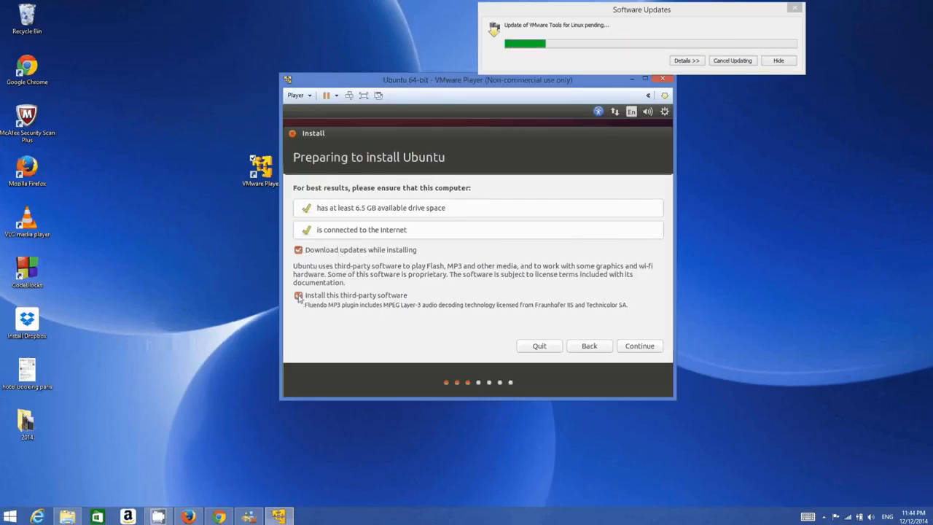
click(632, 348)
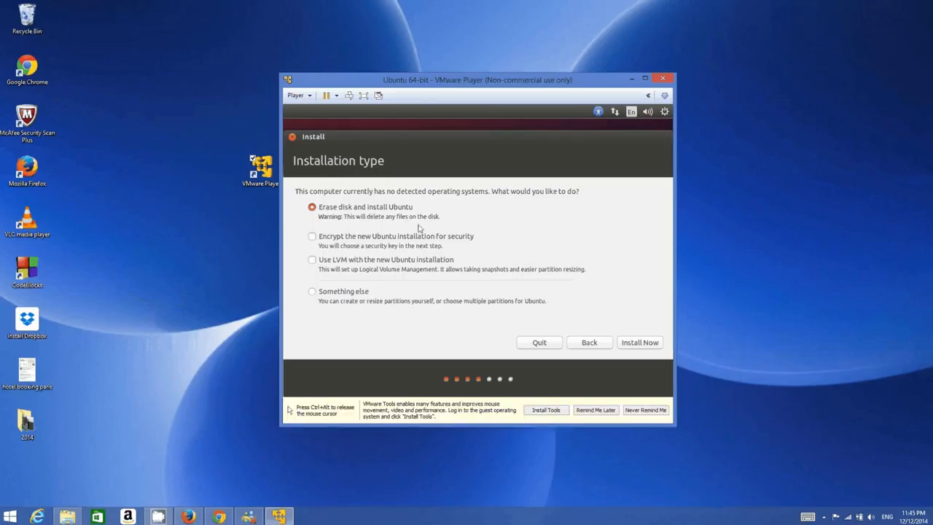
Step: Install with the option to erase the disk and install Ubuntu, and accept Berlin as the location
click(633, 342)
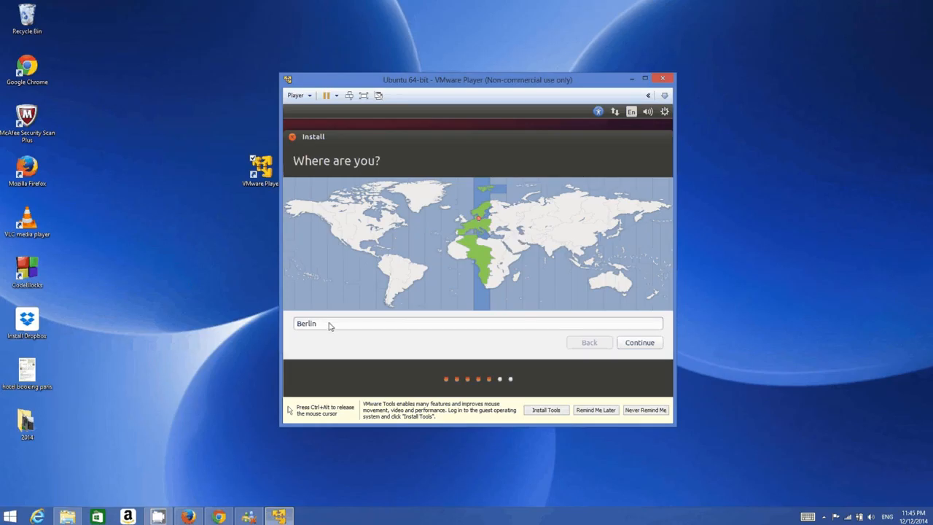
click(632, 349)
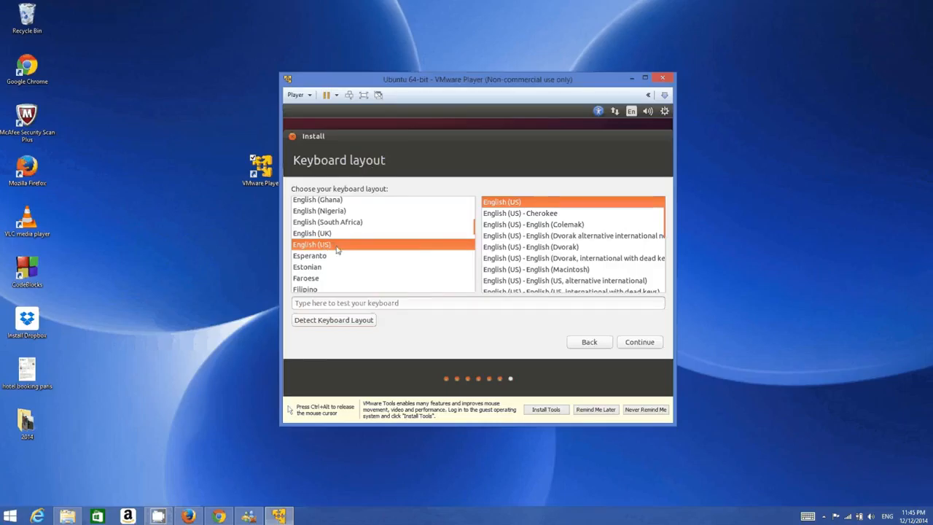
click(399, 303)
text(ger)
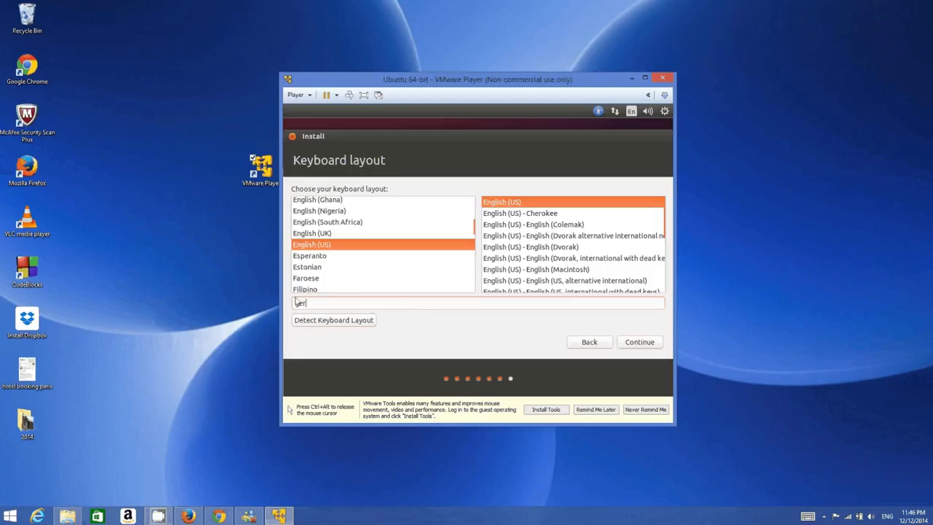
double_click(299, 303)
key(BackSpace)
Step: Choose the German keyboard layout, test it by entering ä characters, and continue the installation
click(317, 255)
scroll(319, 261, down, 2)
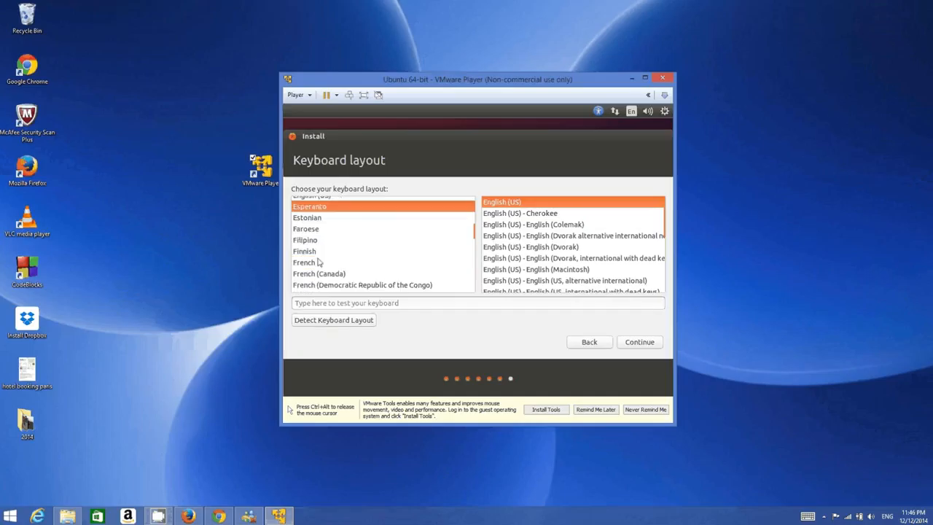
scroll(319, 263, down, 2)
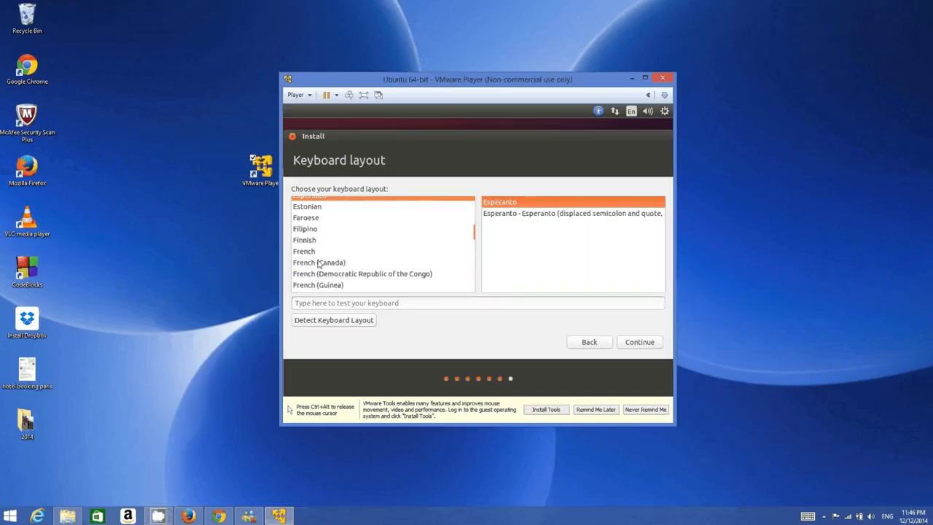
click(318, 263)
text(g)
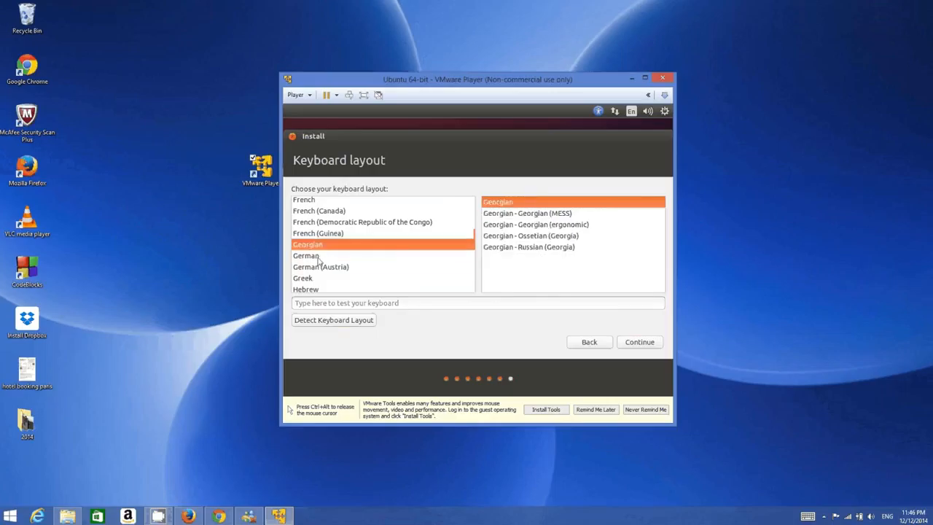
click(317, 257)
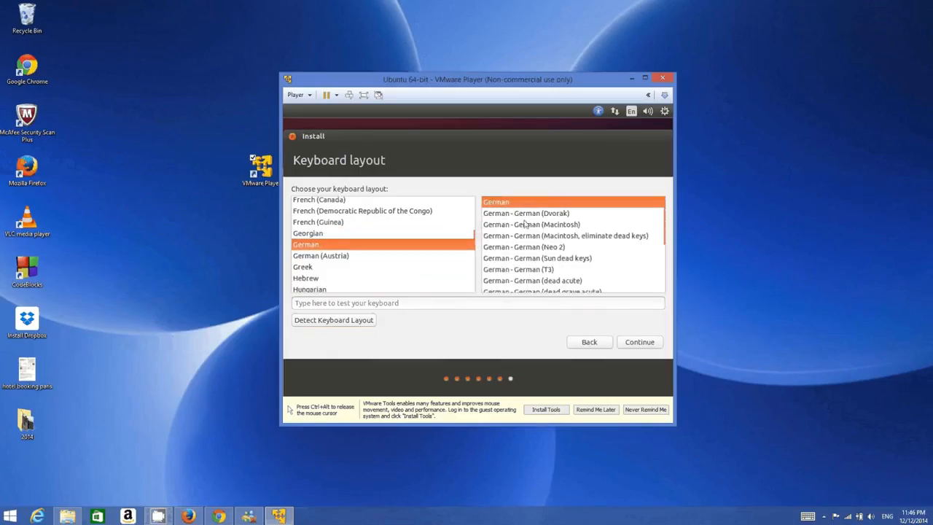
click(433, 304)
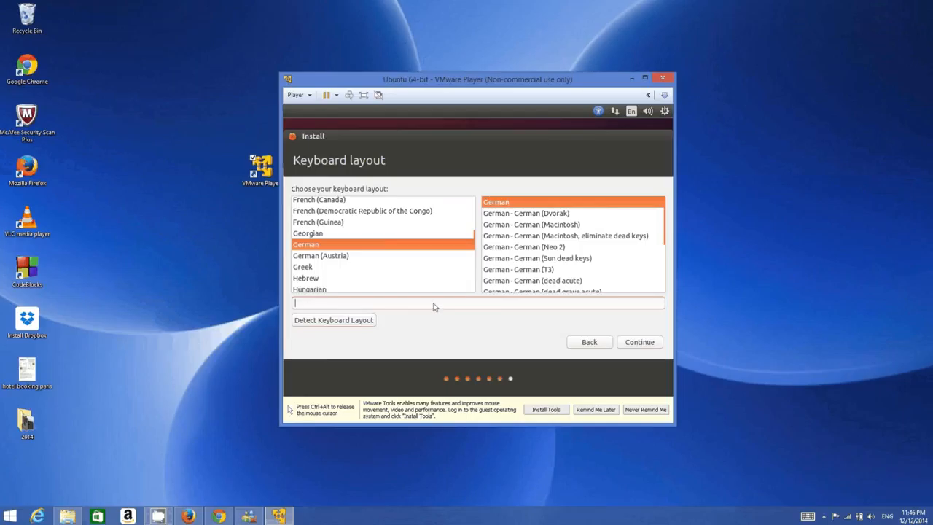
text(äääääääää)
click(645, 344)
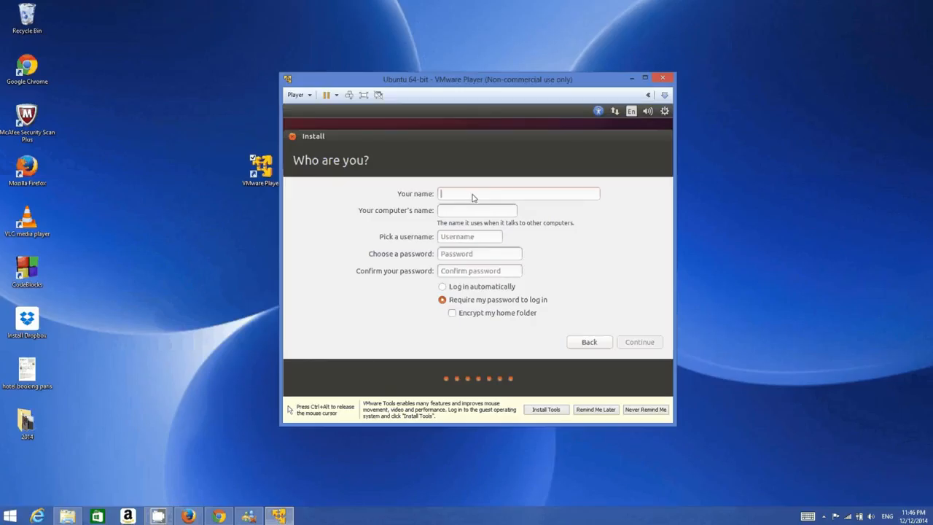
Step: Enter ProgrammingKnowledge as the name for the new Ubuntu account
text(Programming)
text(Knowledg)
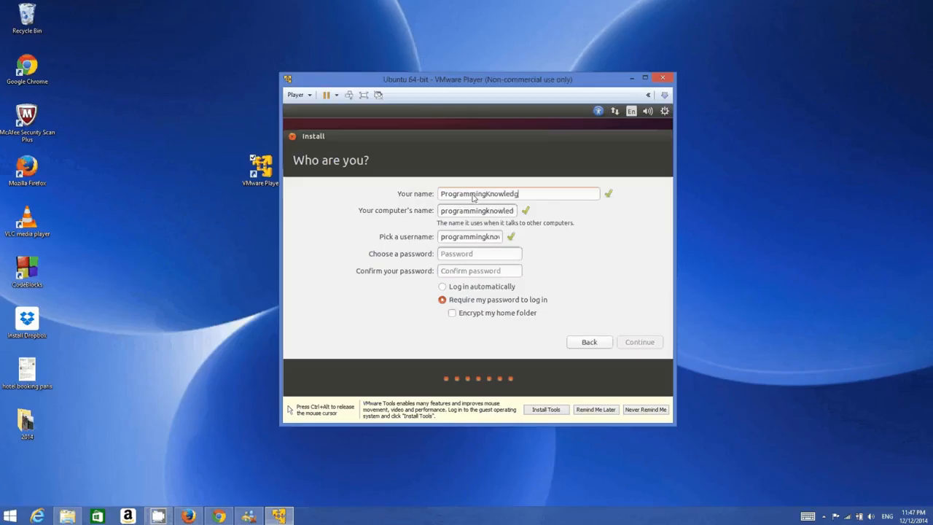
text(e)
Step: Enter and confirm the account password, keep it required for login, and continue the installation
click(485, 257)
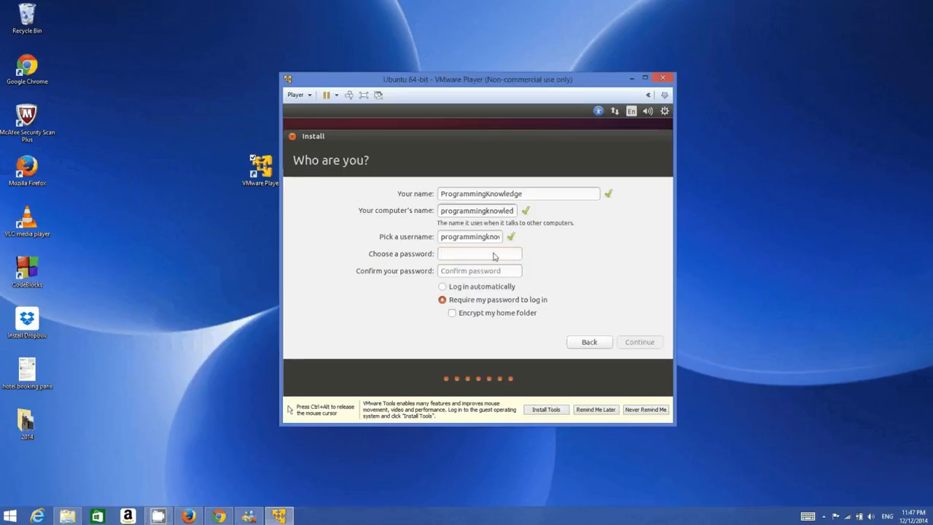
text(●●●)
key(BackSpace)
key(BackSpace)
key(BackSpace)
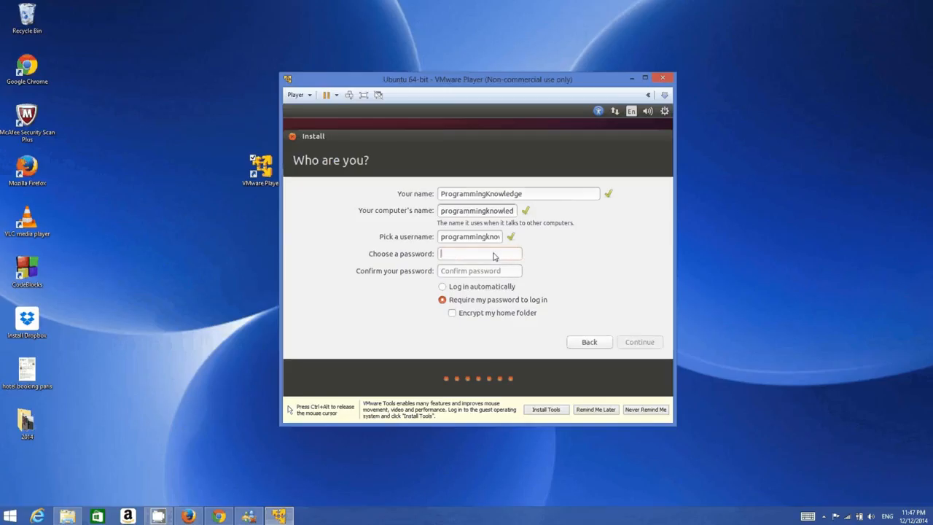
text(●●●●●●)
key(Tab)
text(●●●●●●)
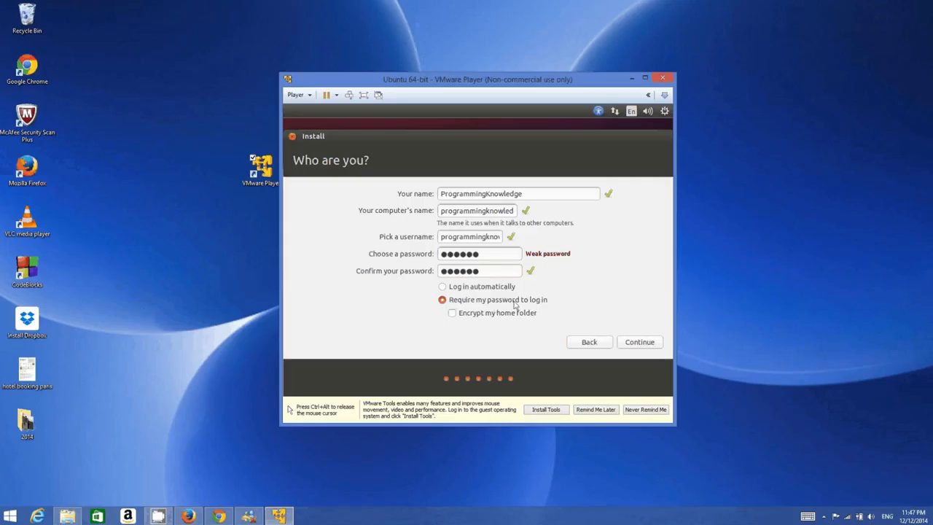
click(637, 347)
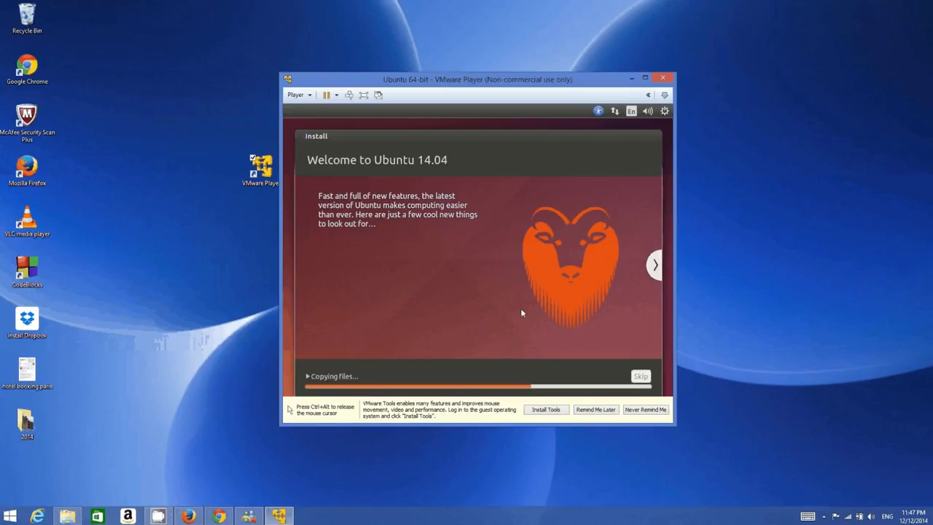
Step: Try to install VMware Tools while Ubuntu is still copying files, overriding the CD-ROM lock
key(ctrl+alt)
click(537, 411)
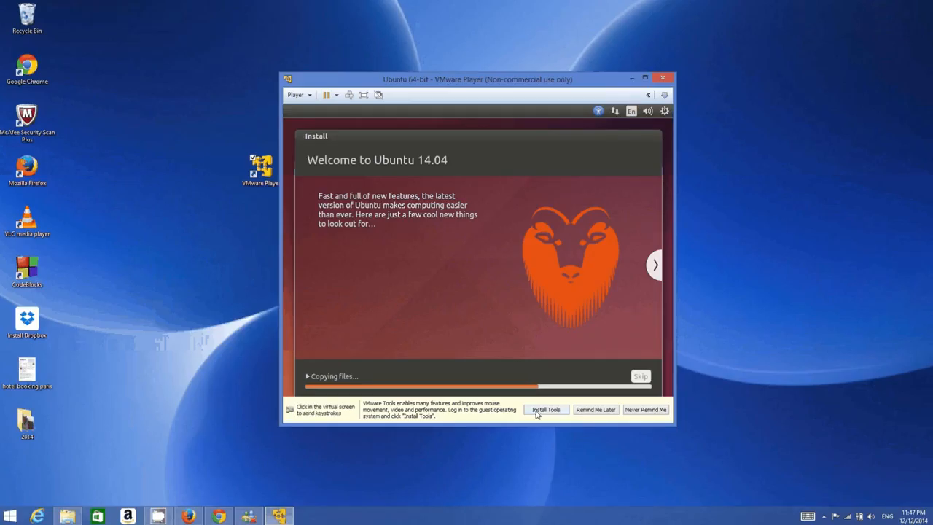
click(532, 410)
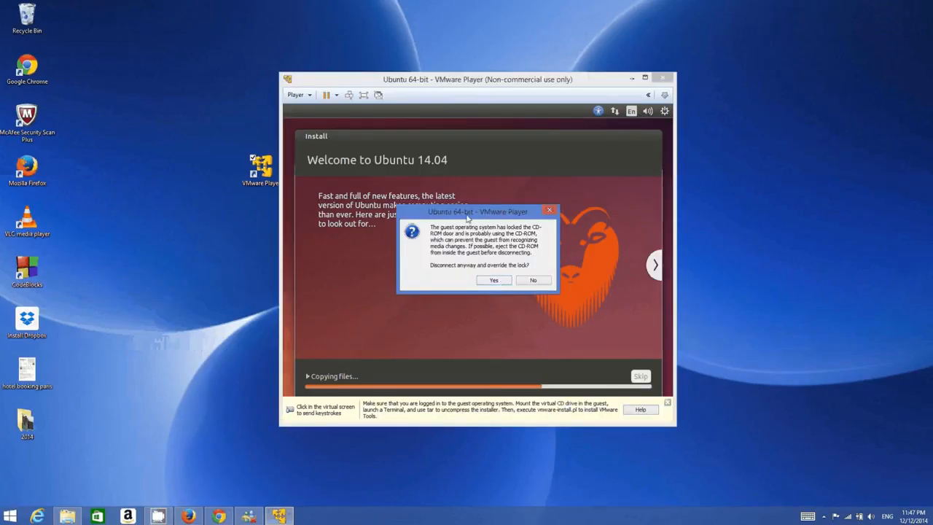
click(494, 281)
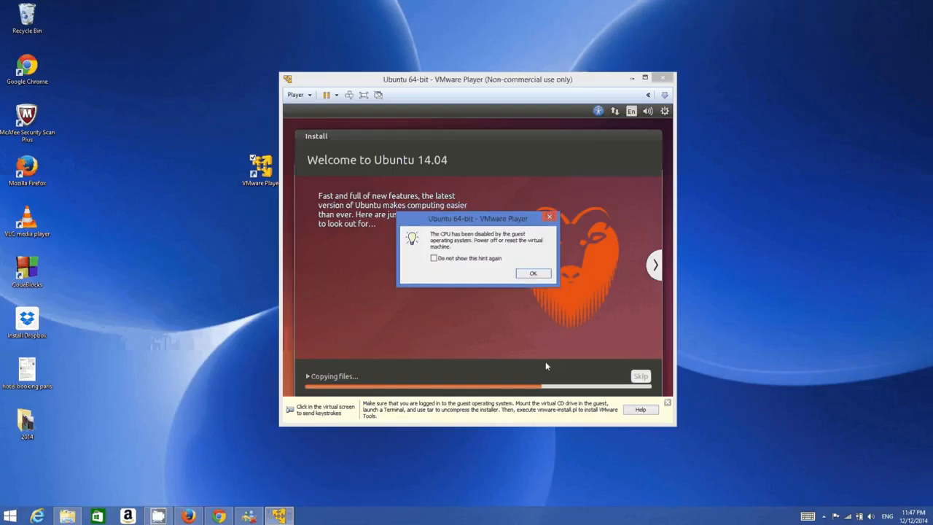
click(531, 274)
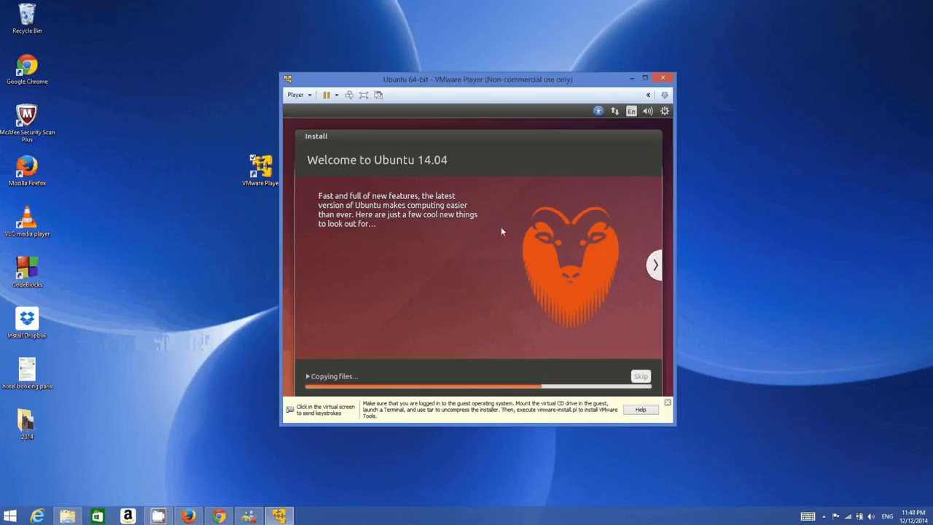
click(384, 522)
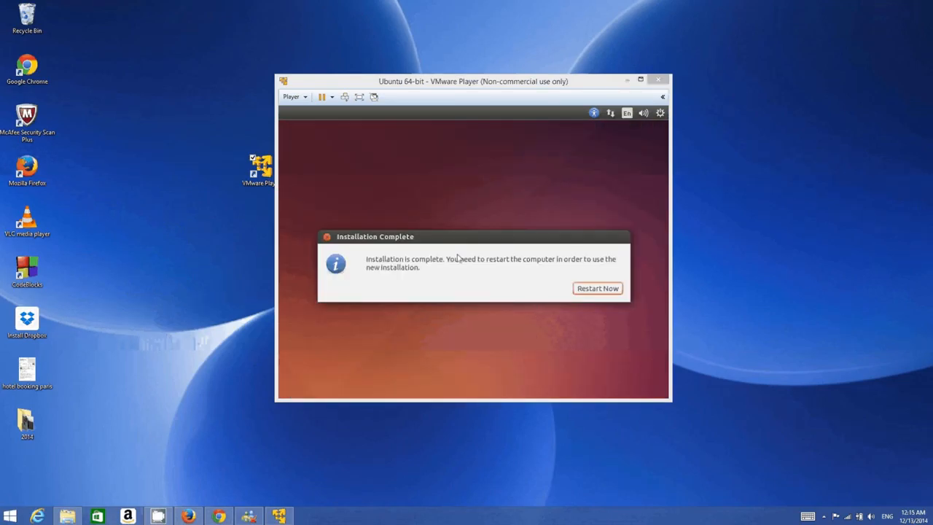
Step: Restart the virtual machine to complete the Ubuntu installation and log in with the account password
click(481, 250)
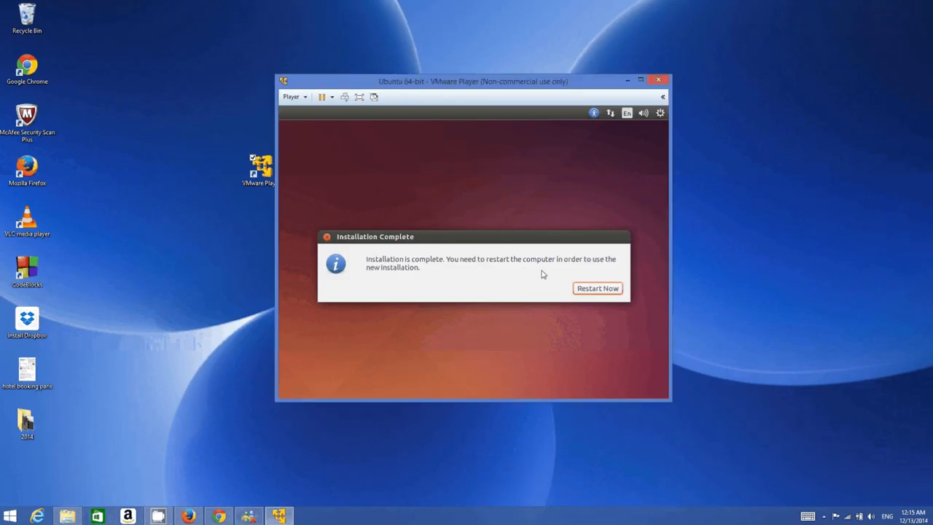
click(583, 290)
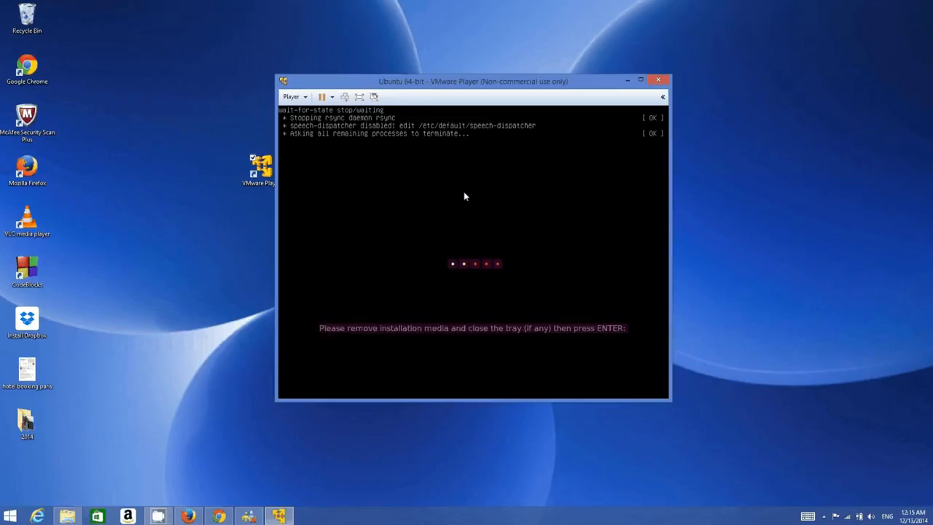
key(Return)
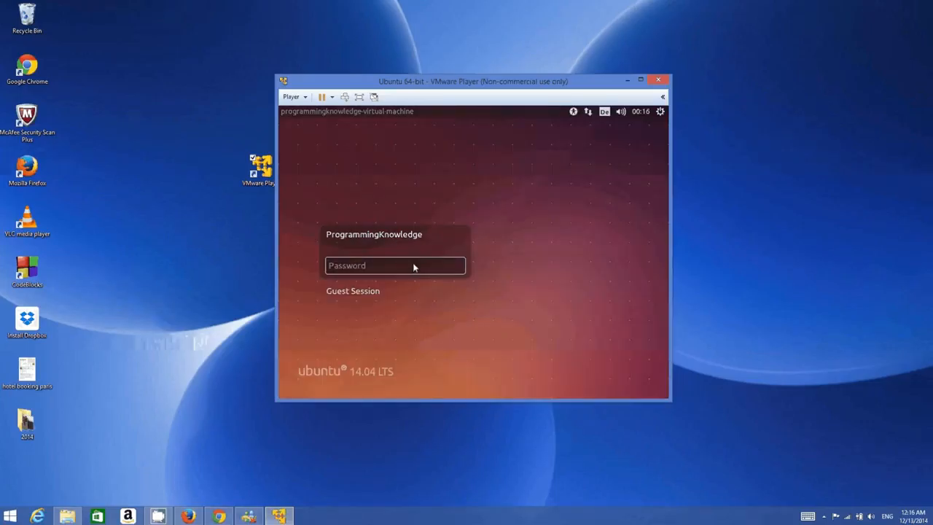
text(******)
key(Return)
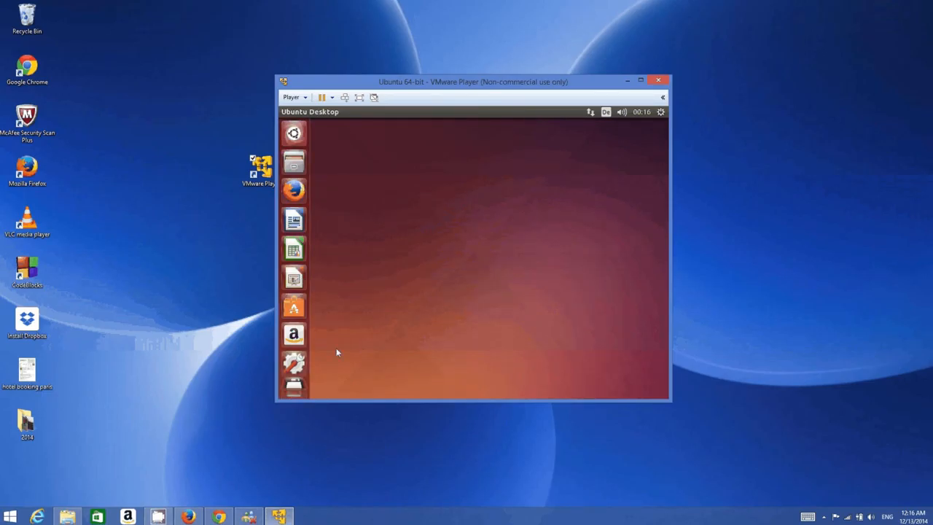
Step: Try the virtual machine window maximized, minimized and in full screen, and return it to normal size
click(641, 81)
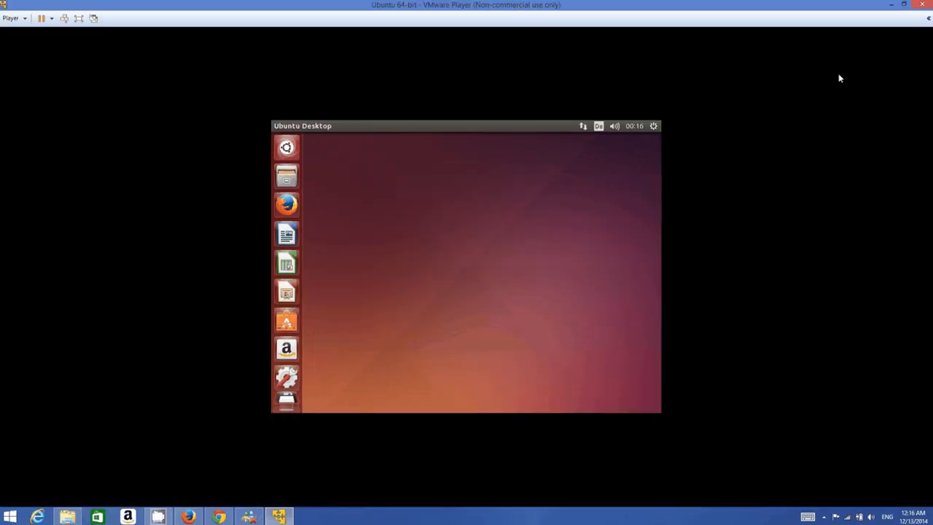
click(891, 5)
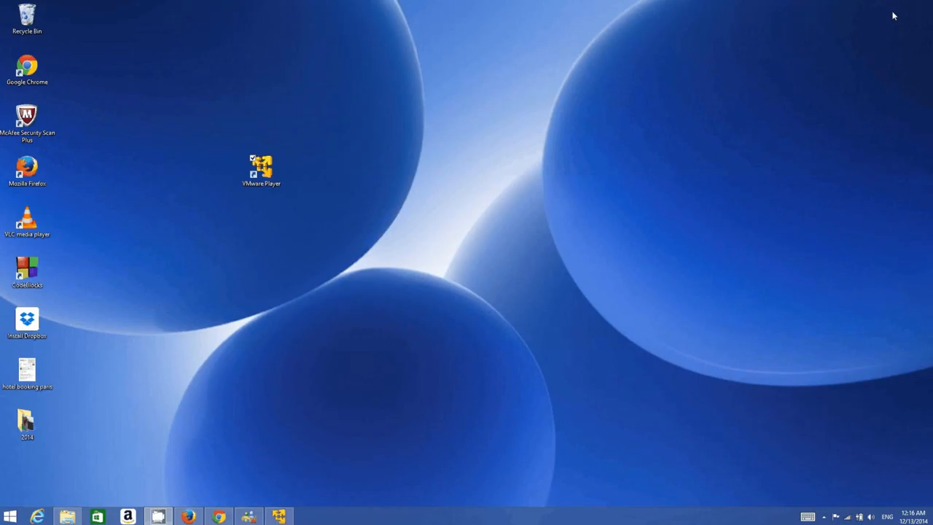
click(278, 516)
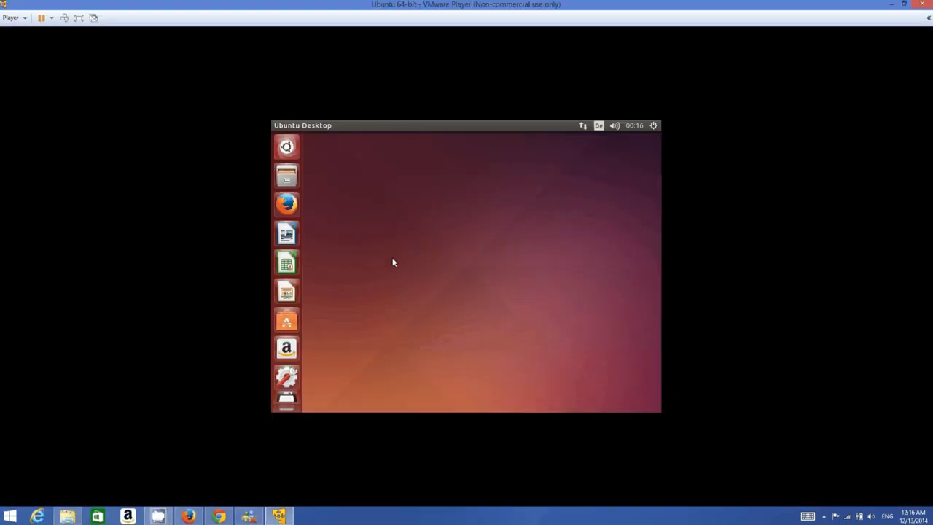
click(904, 4)
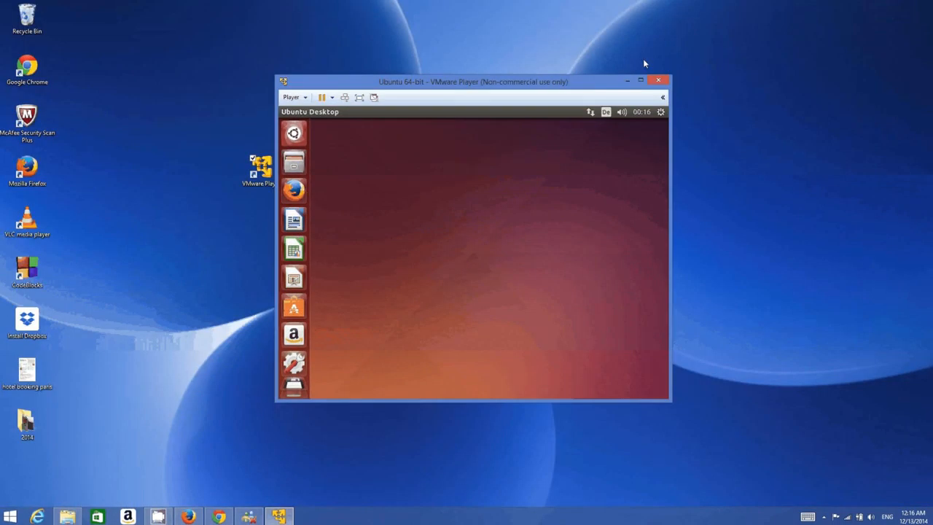
click(359, 99)
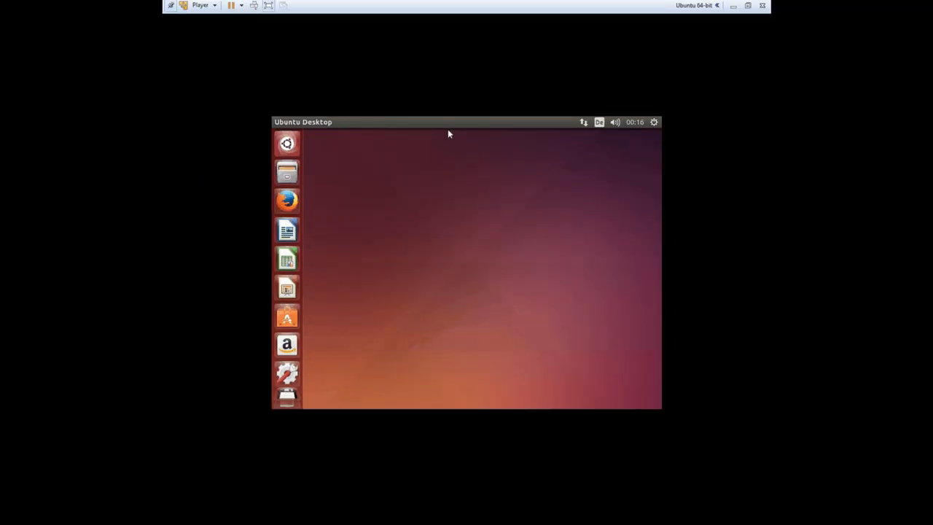
click(269, 6)
Step: Try to switch the virtual machine to Unity mode and to resize its window
click(374, 97)
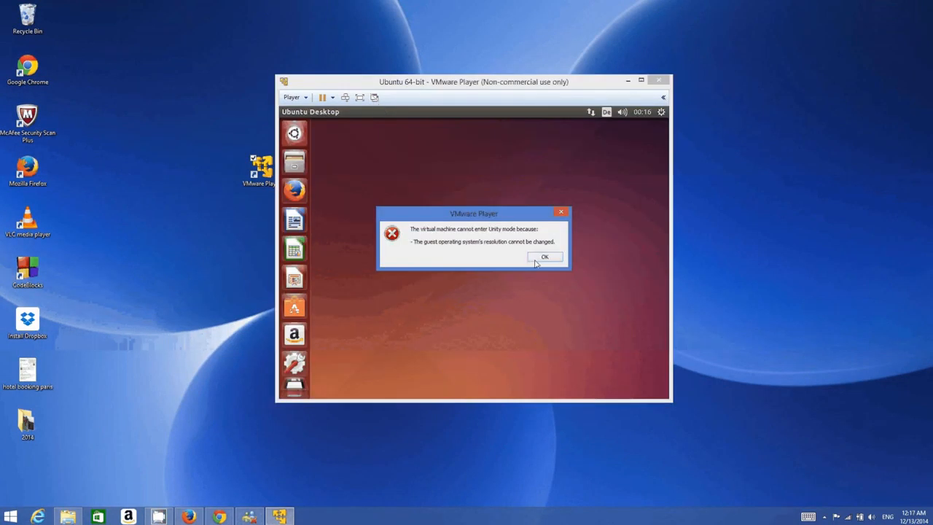
click(545, 259)
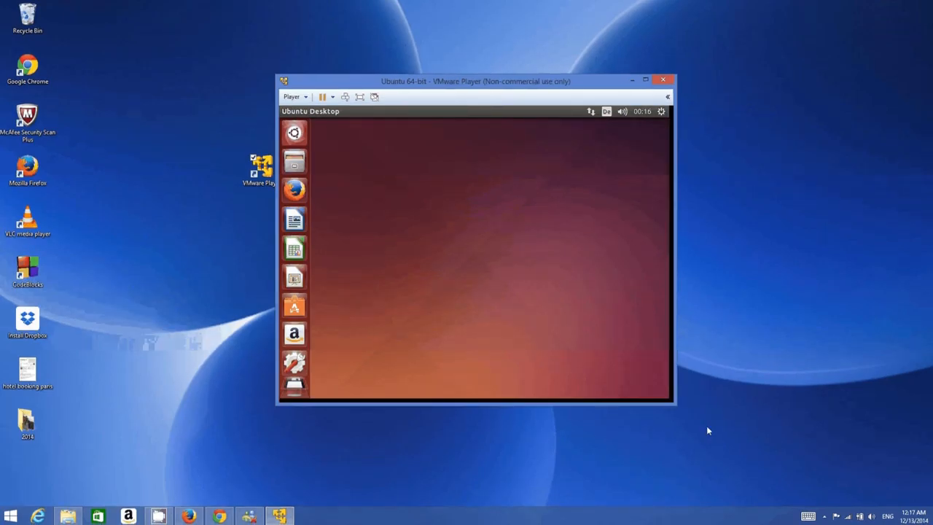
click(670, 403)
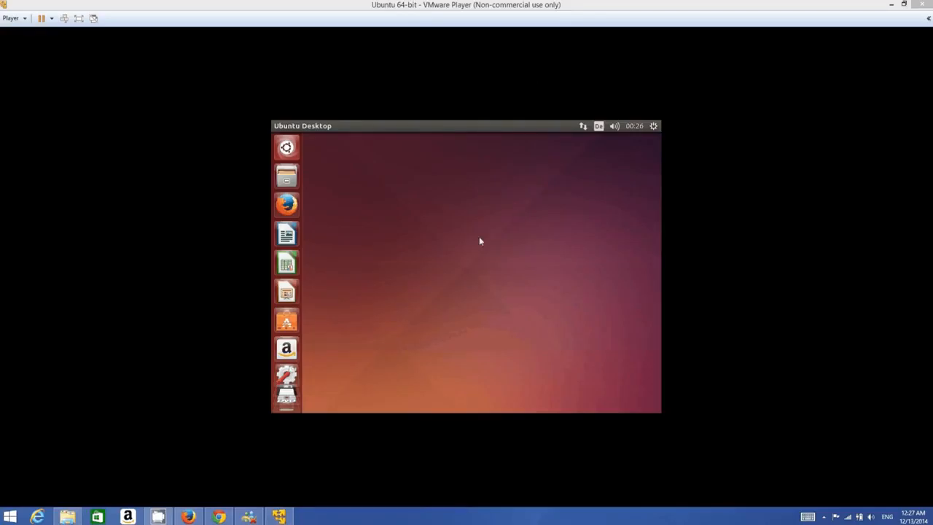
Step: Open the Displays page in Ubuntu's System Settings
click(653, 127)
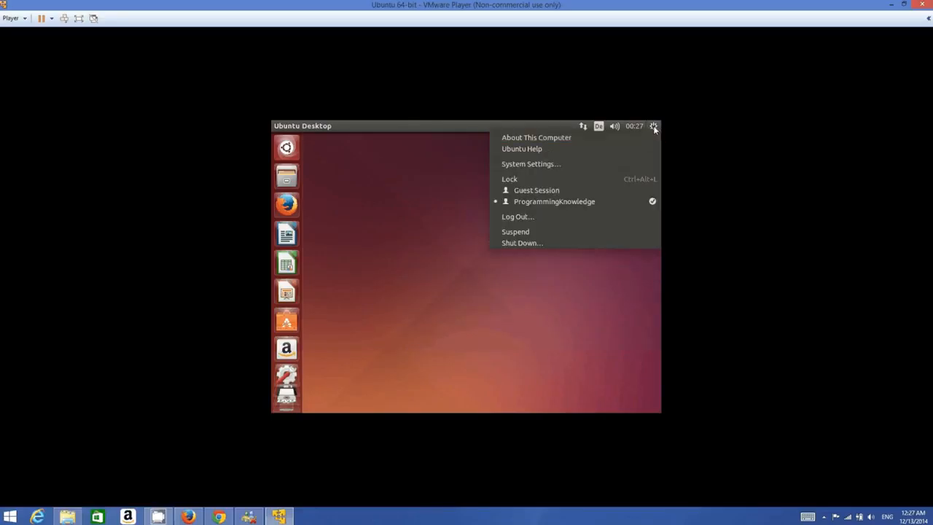
click(547, 167)
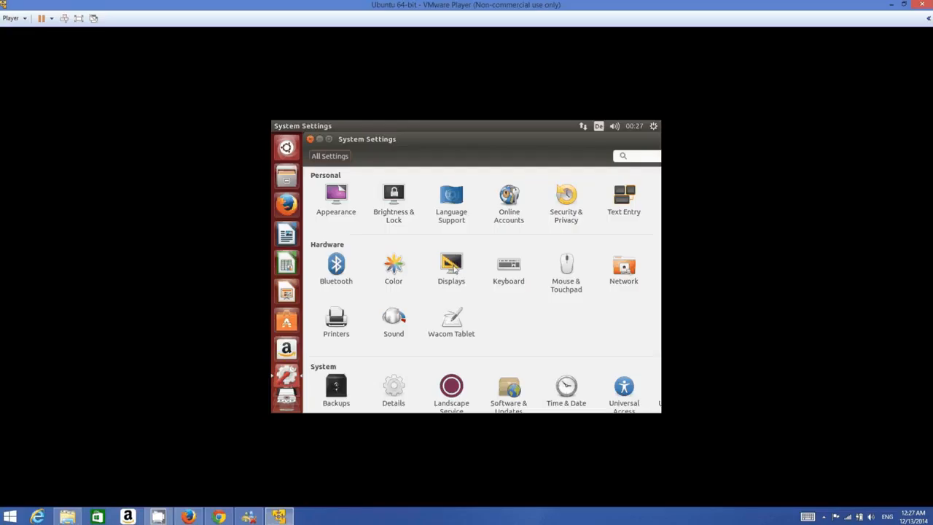
click(452, 266)
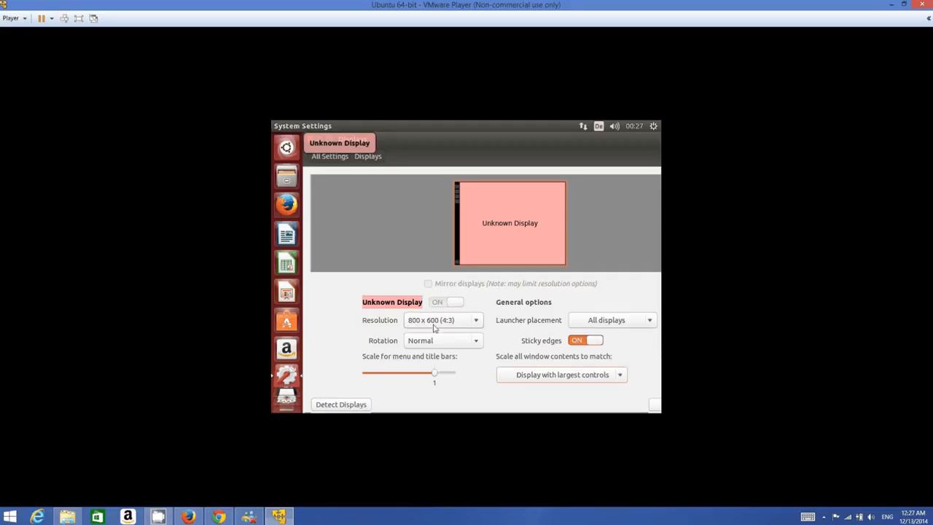
Step: Try a display resolution of 1360 x 768 (16:9) for the virtual machine and apply it
click(478, 325)
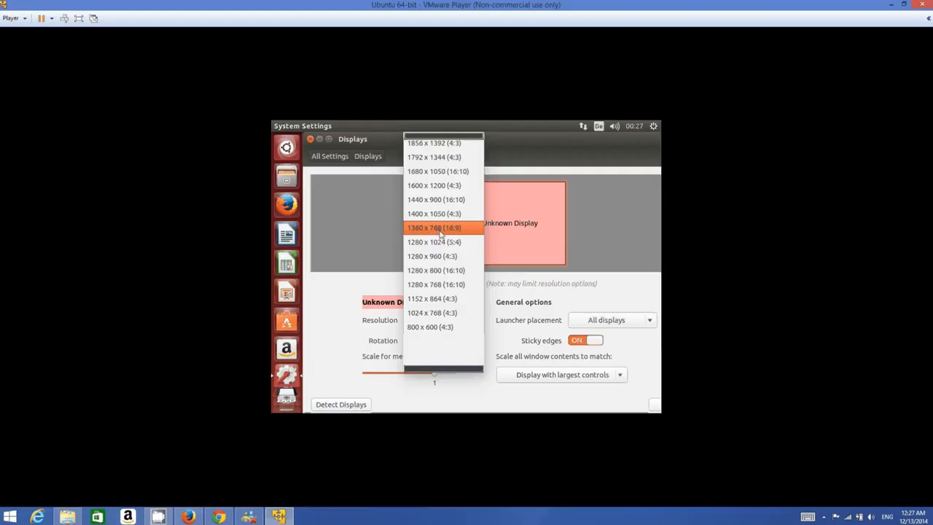
scroll(440, 232, up, 1)
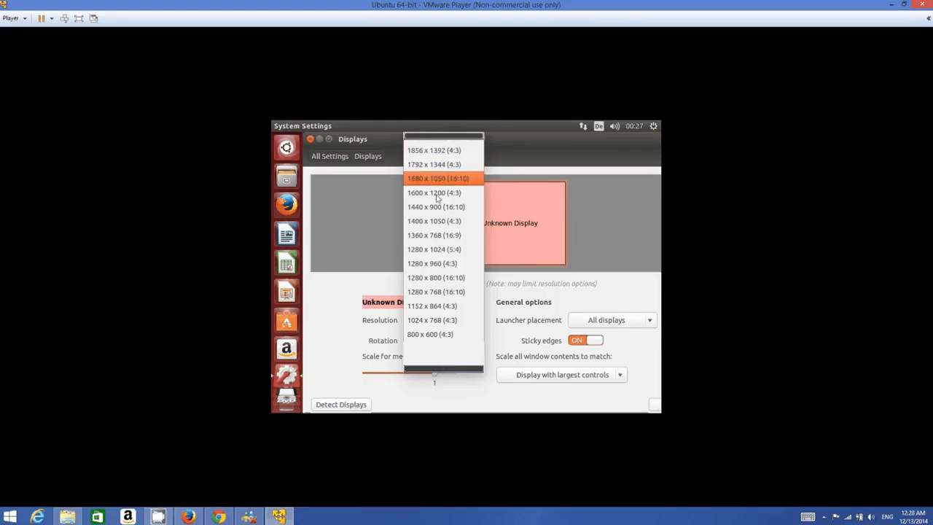
click(437, 237)
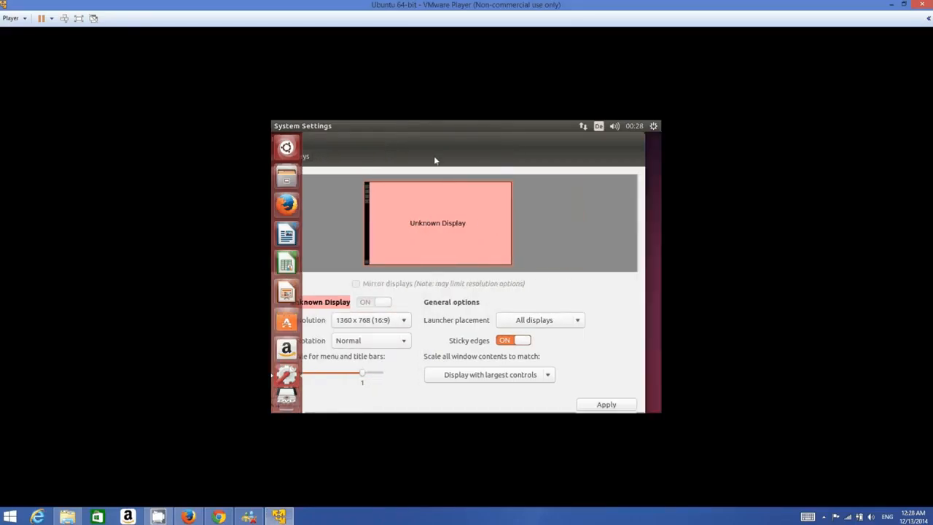
click(584, 405)
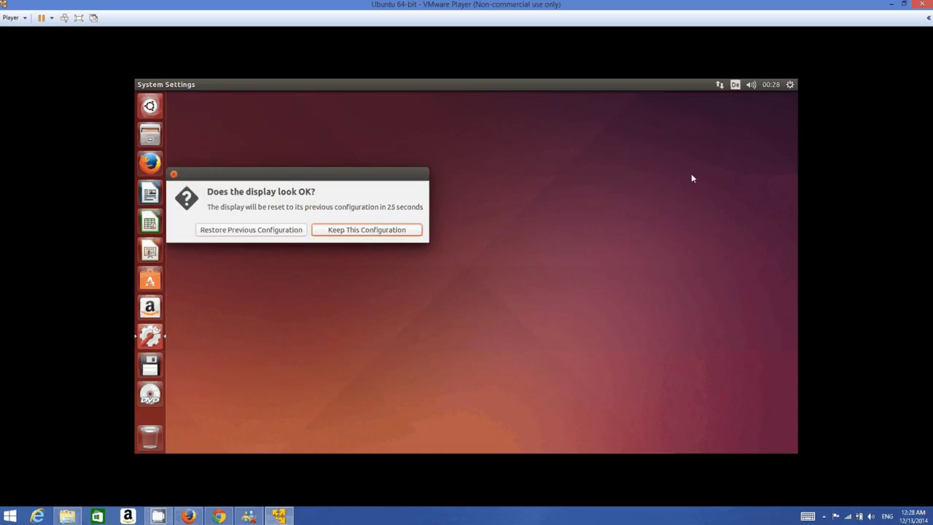
Step: Try to choose the 1920 x 1440 (4:3) resolution while the display confirmation is still pending
click(791, 86)
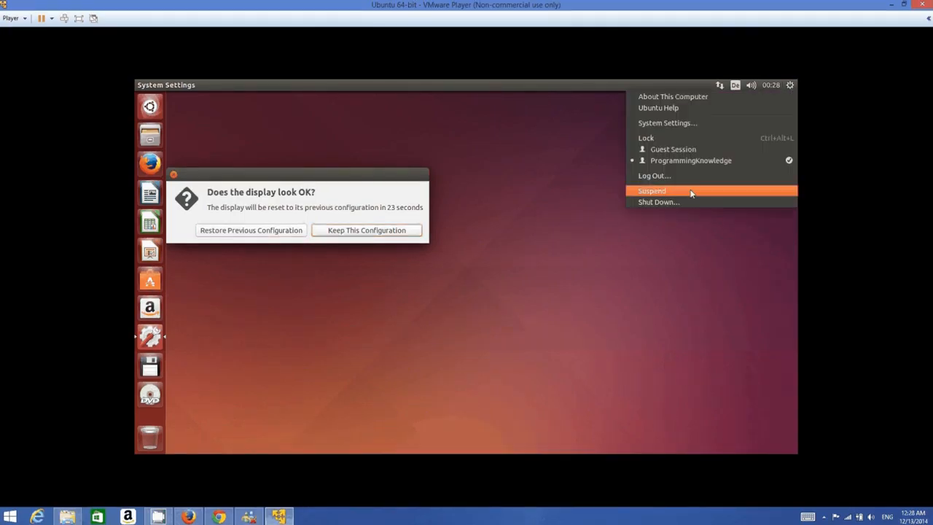
click(672, 123)
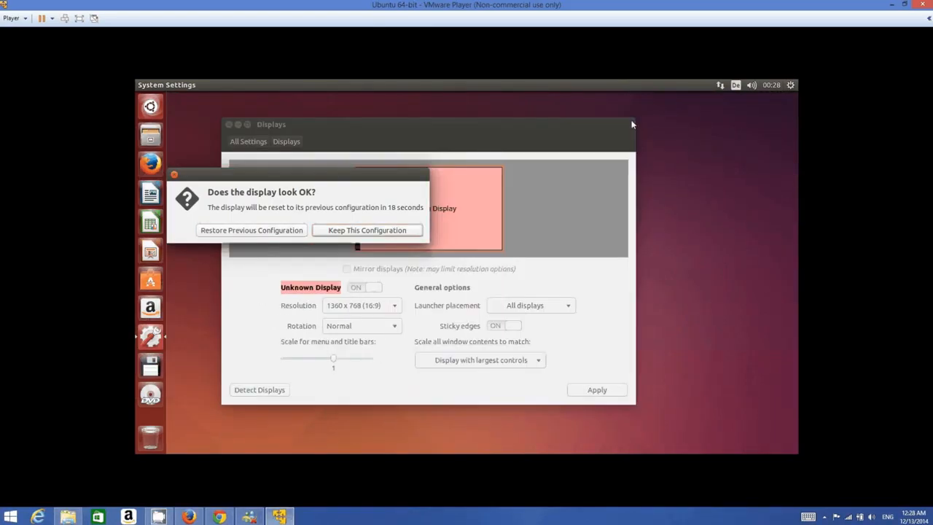
click(371, 306)
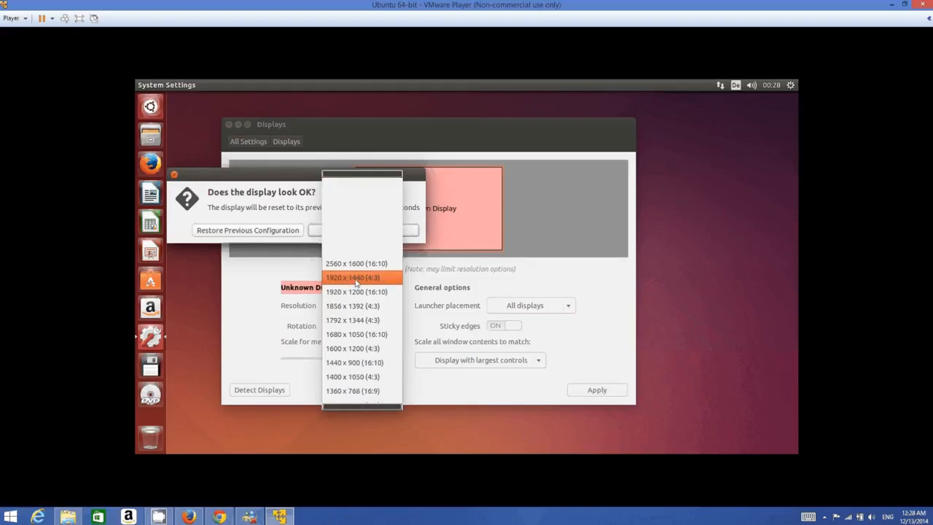
click(355, 279)
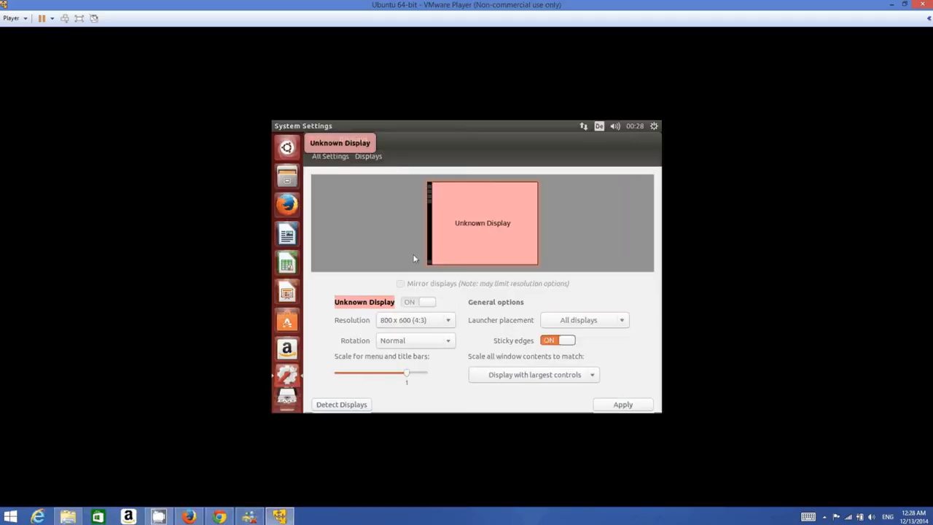
Step: Set the display resolution to 1920 x 1440 (4:3), apply and keep the configuration, and close the Displays settings
click(448, 323)
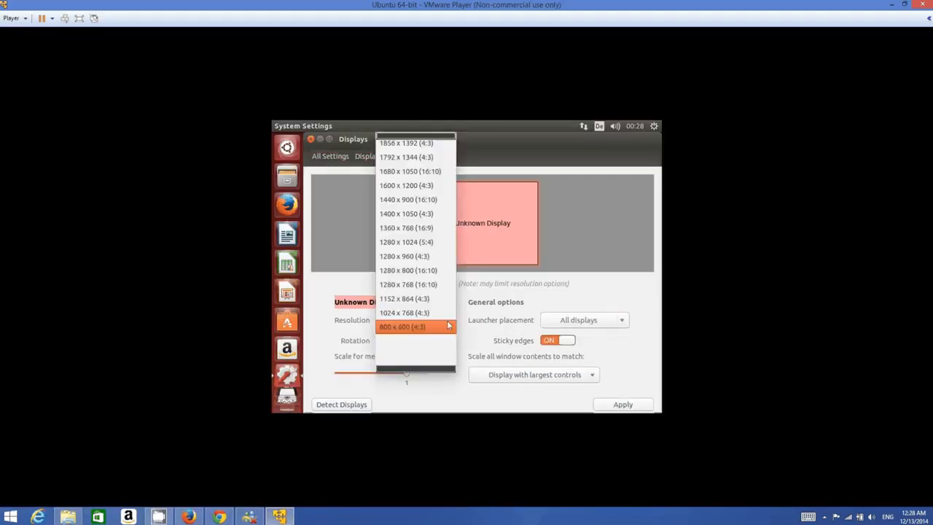
scroll(441, 251, up, 4)
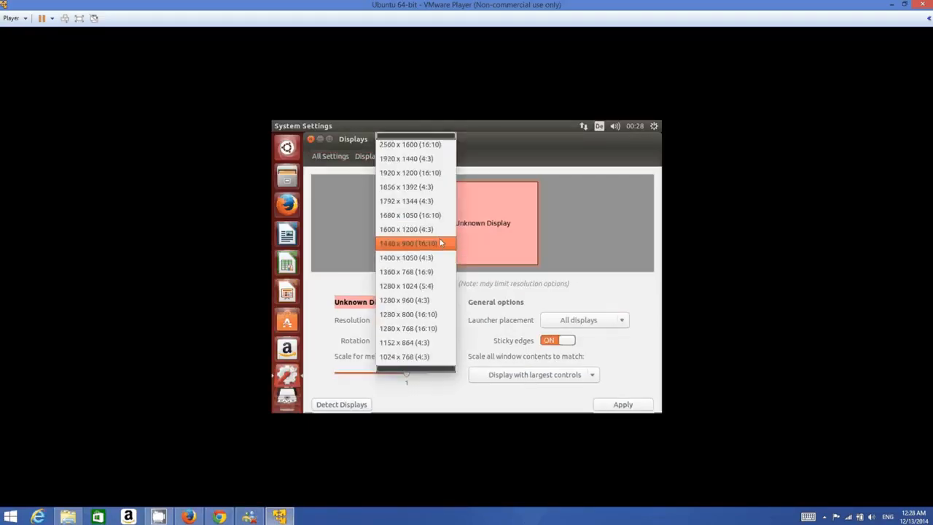
click(426, 159)
click(610, 405)
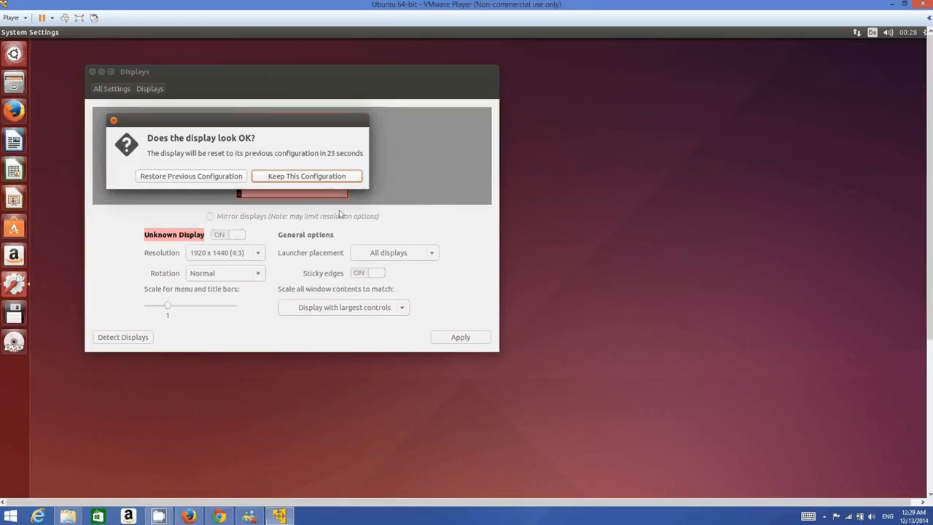
click(290, 177)
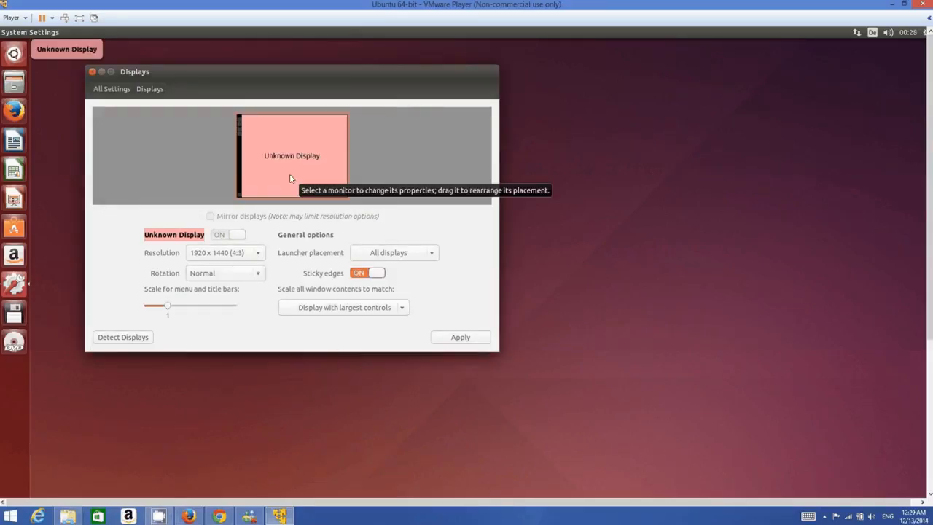
click(453, 339)
click(371, 205)
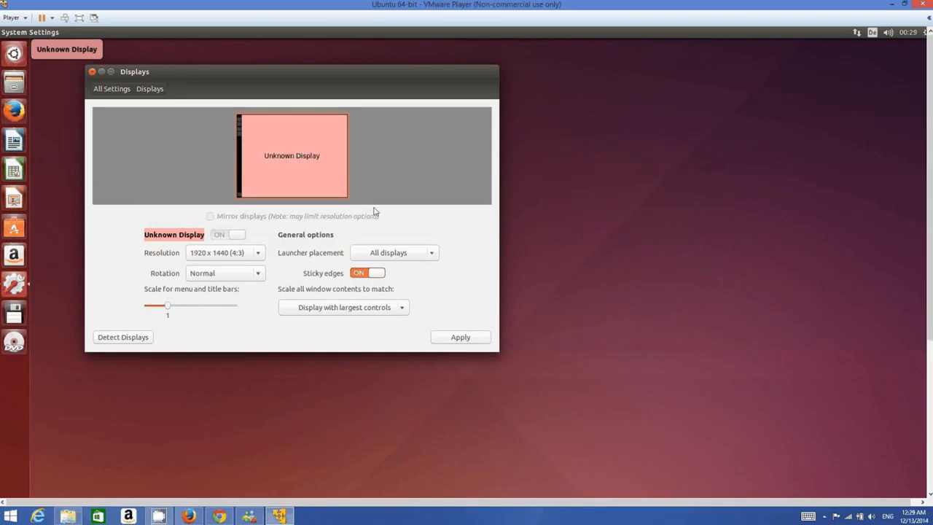
click(93, 73)
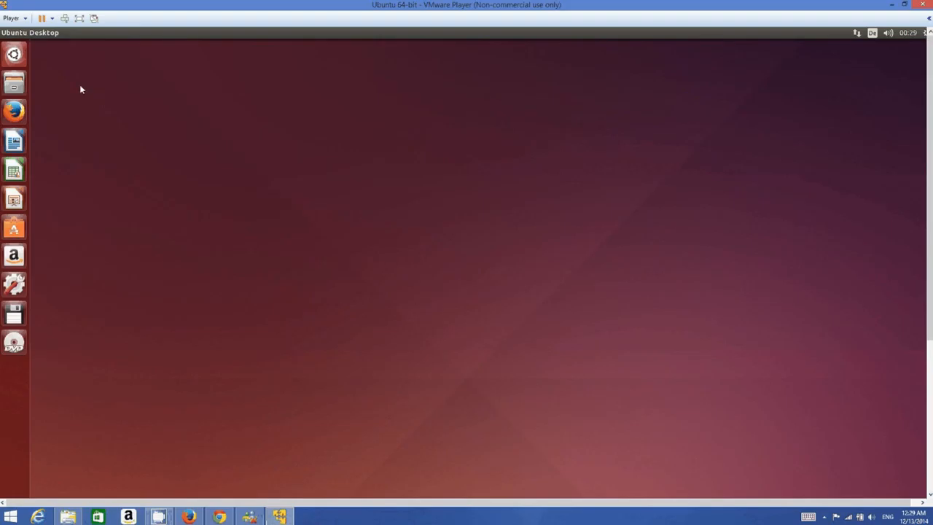
Step: Search Ubuntu's applications for "ter", open Terminal, and enlarge its window
click(16, 58)
click(17, 59)
key(super)
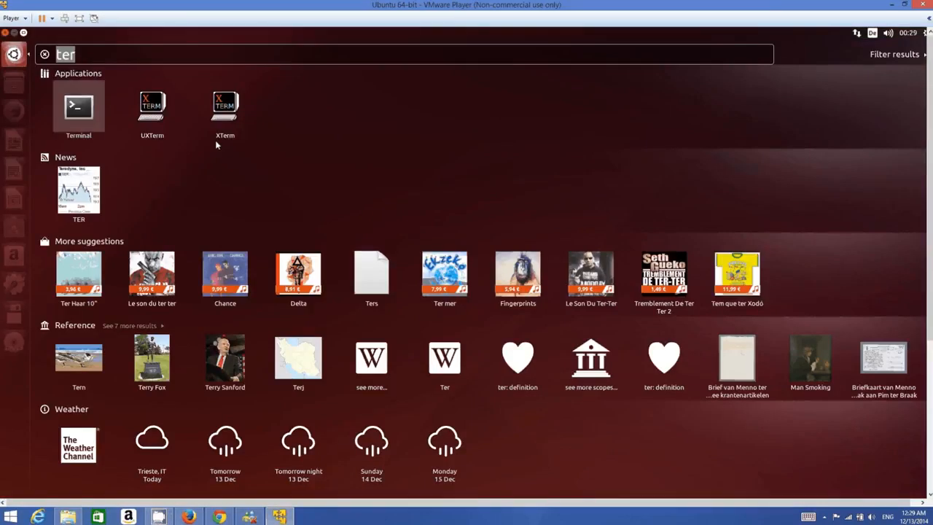
key(Return)
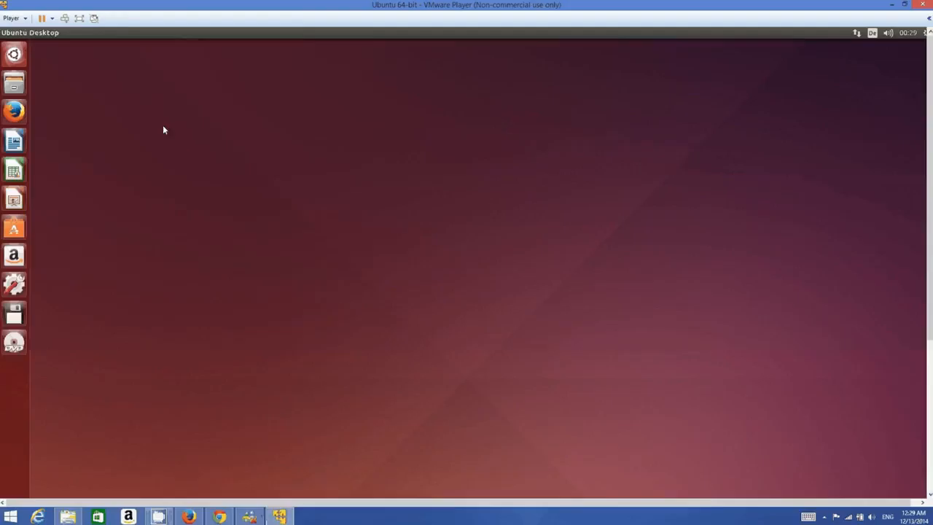
click(385, 272)
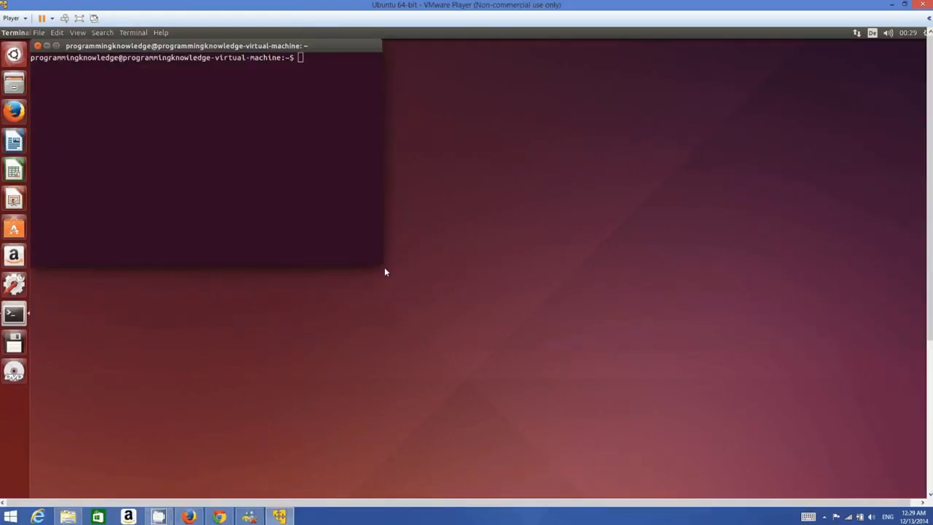
drag(385, 268, 535, 321)
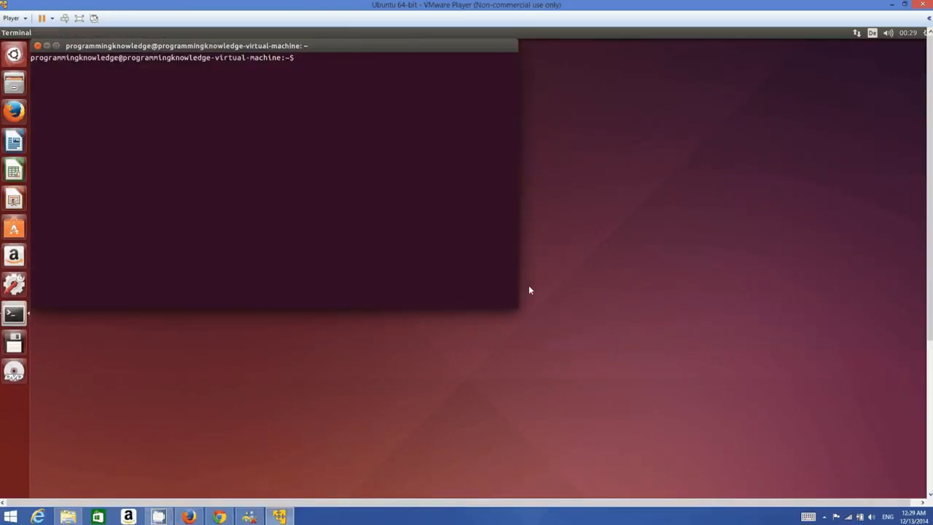